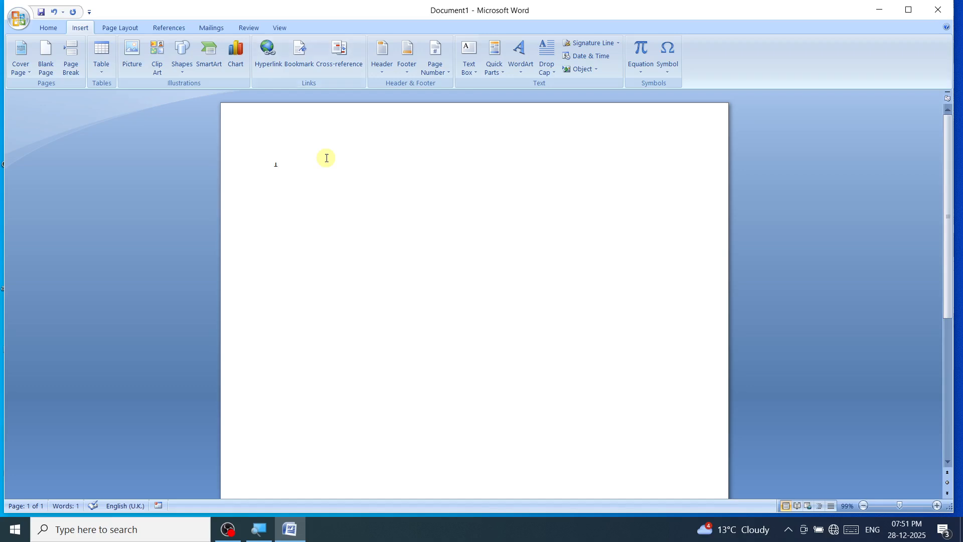
Step: Clear the page and insert a hyperlink to the existing file Noori Walfare.docx in the Documents folder
key(BackSpace)
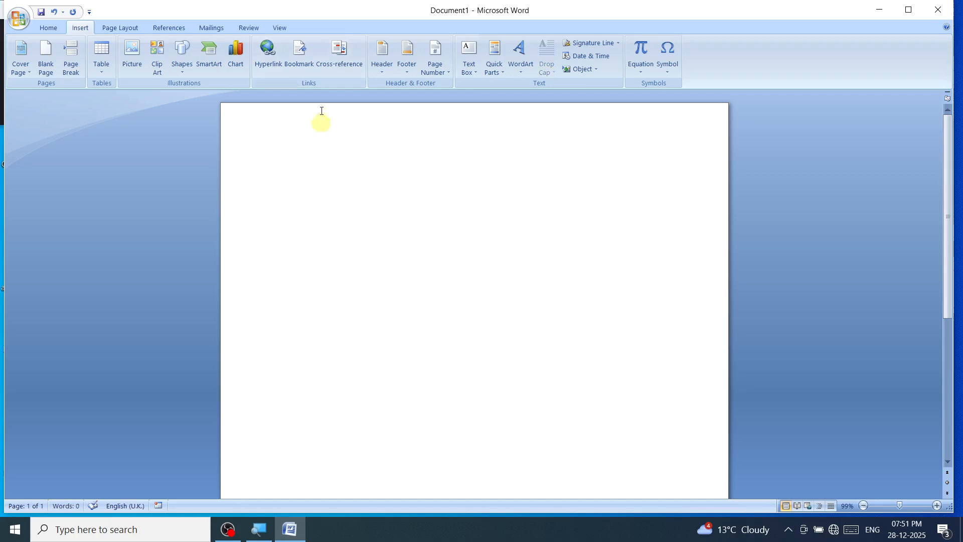
click(269, 60)
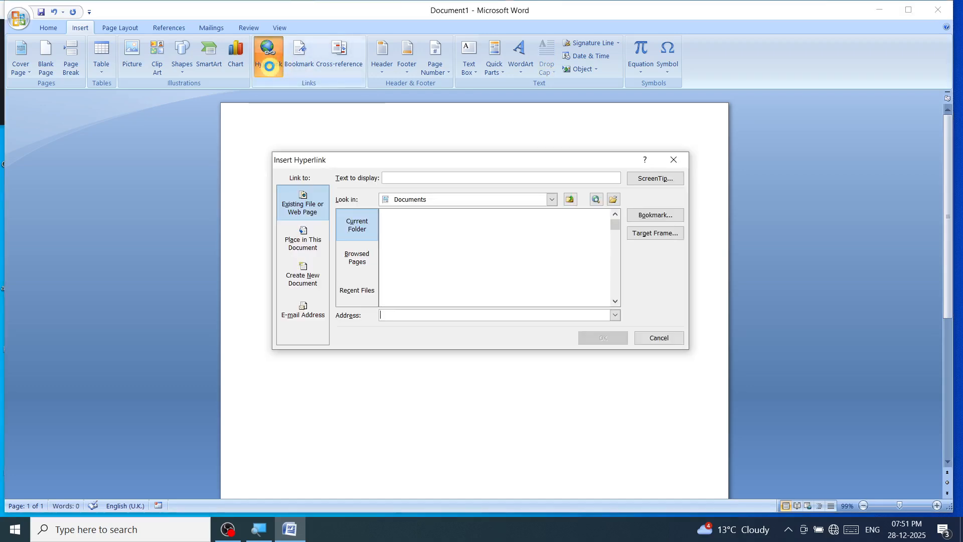
drag(615, 224, 616, 273)
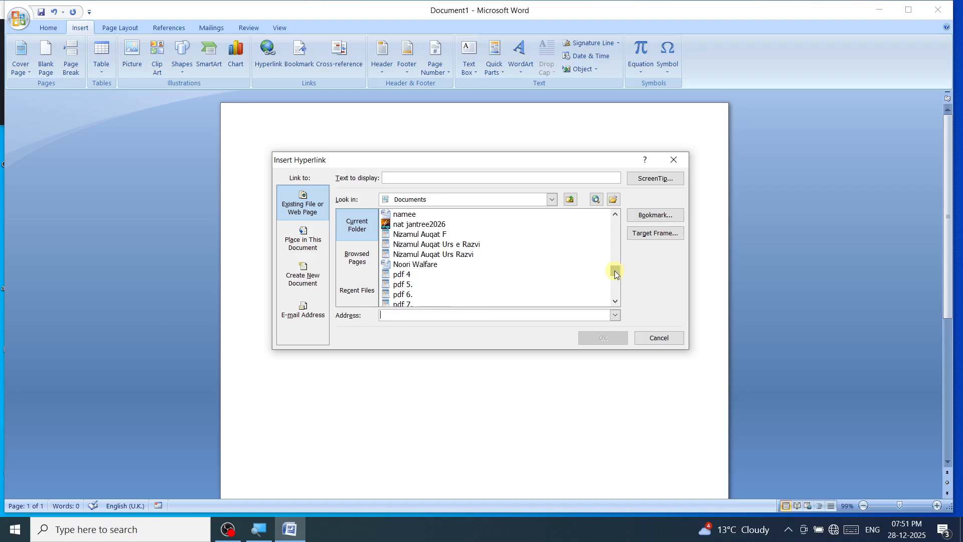
click(422, 266)
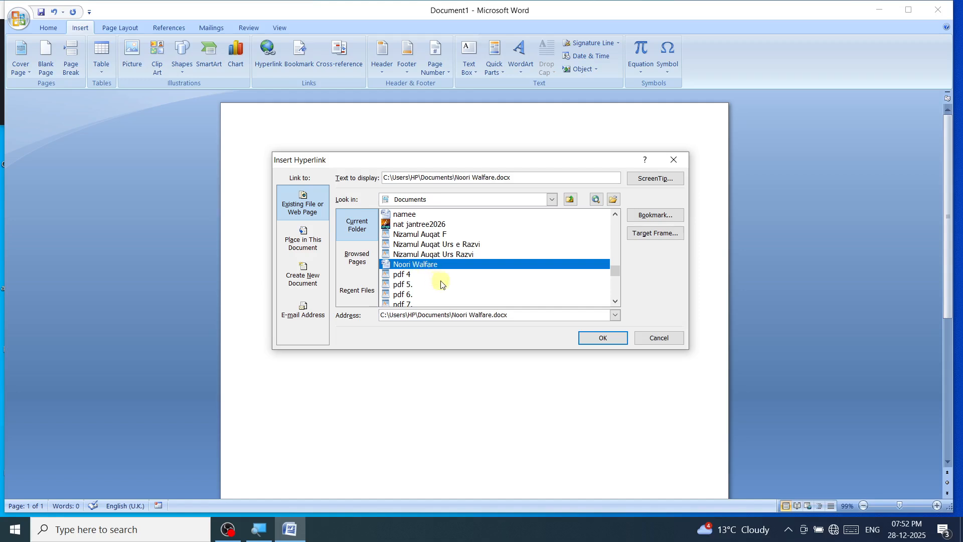
click(589, 339)
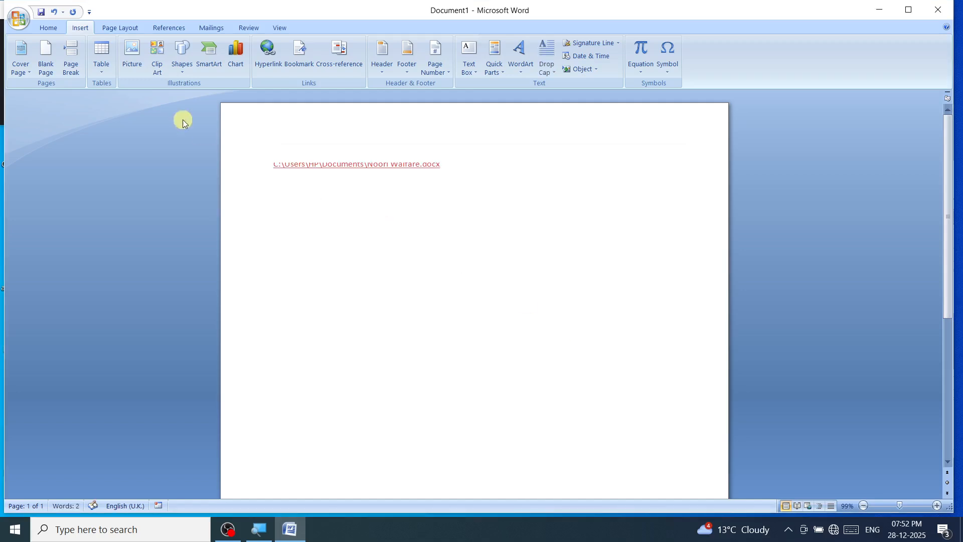
Step: Follow the Noori Walfare.docx hyperlink, accept the security notice to open the linked document, and close it
click(338, 164)
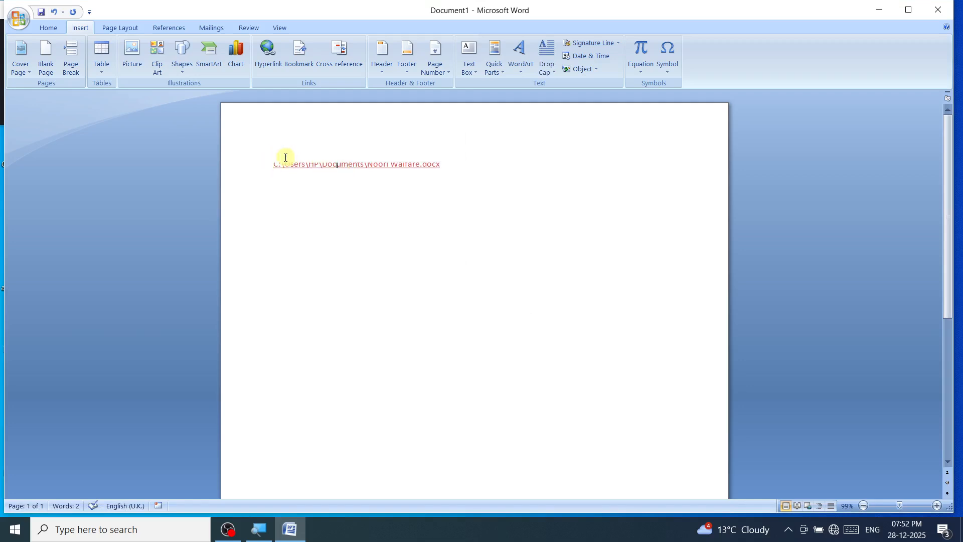
ctrl+click(371, 170)
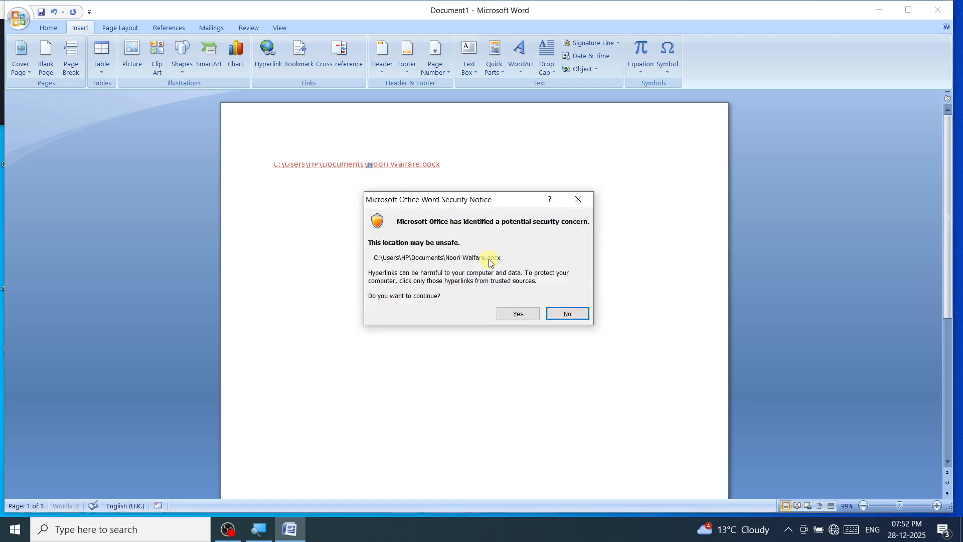
click(508, 314)
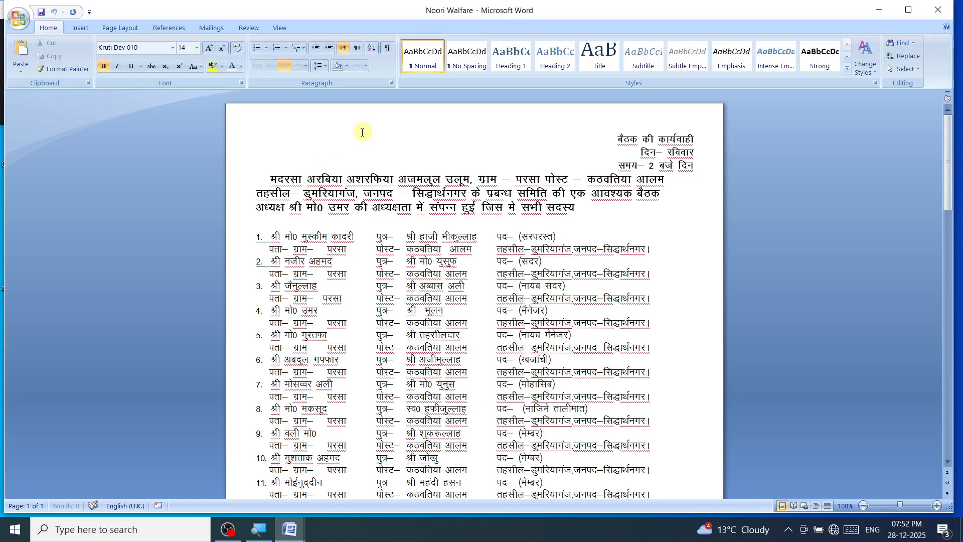
click(931, 5)
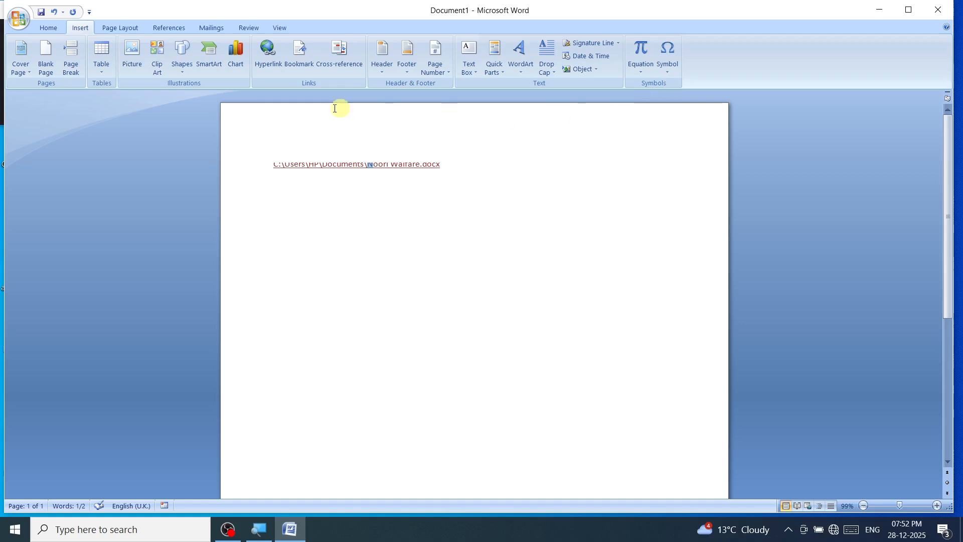
Step: Delete the hyperlink and fill the empty document with sample paragraphs generated by =rand()
key(ctrl+a)
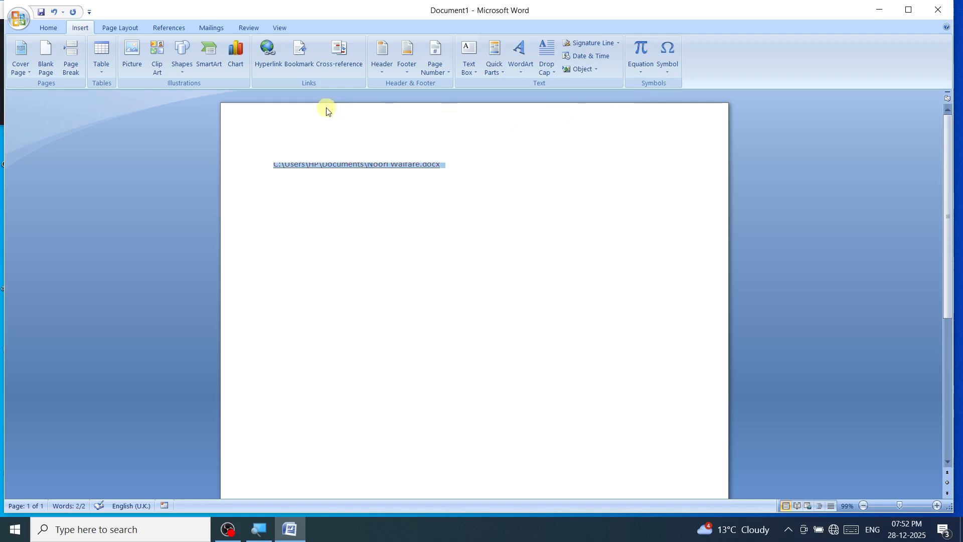
key(Delete)
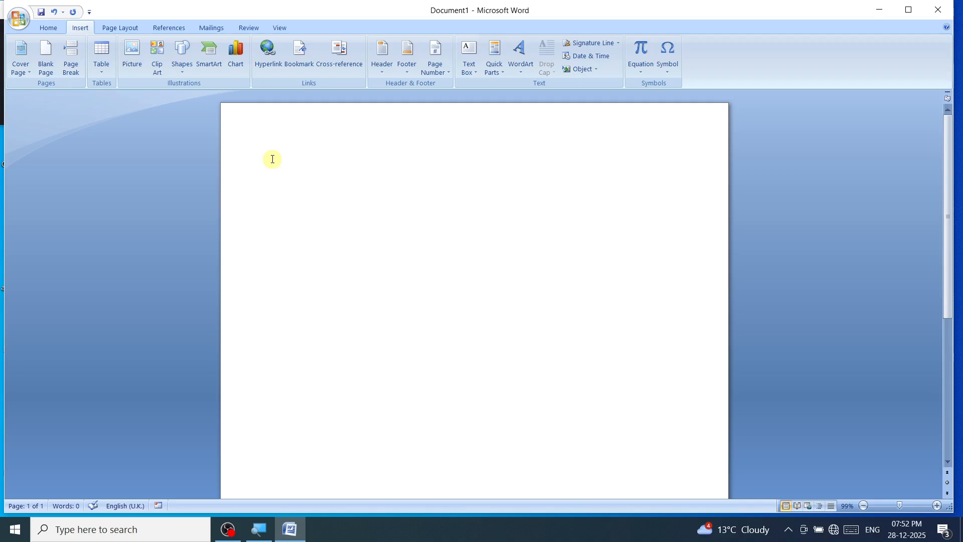
text(=rand())
key(Return)
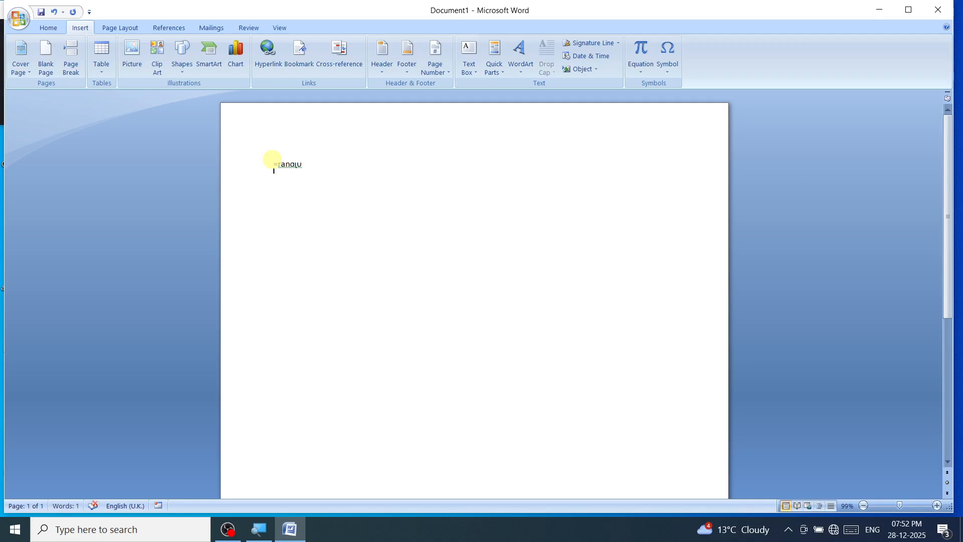
click(311, 166)
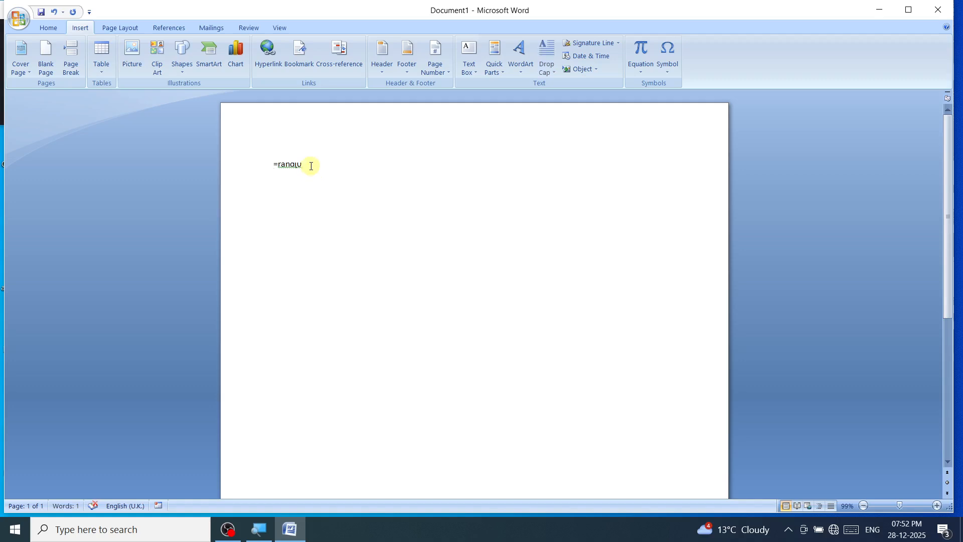
key(BackSpace)
key(BackSpace)
text(())
key(Return)
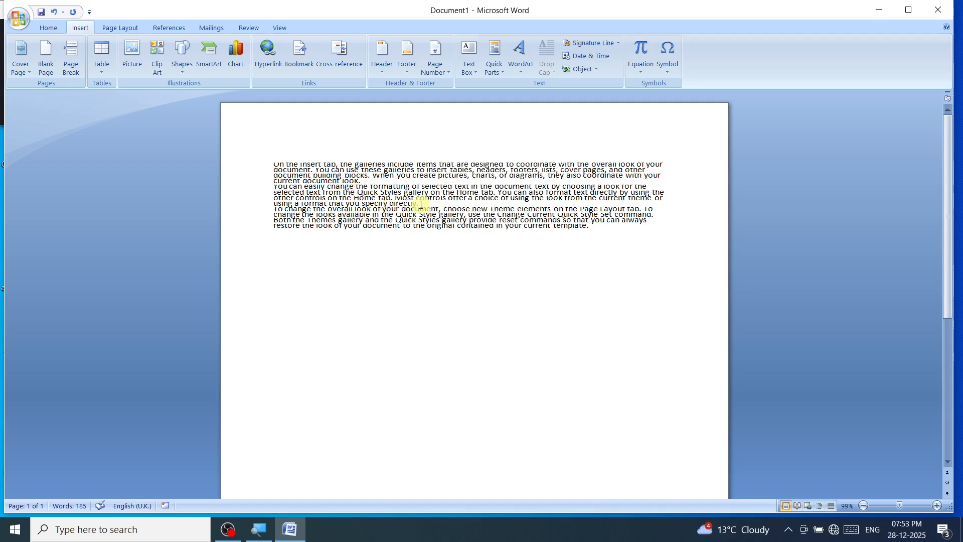
Step: Insert a blank line before the third paragraph and add a bookmark named "book" at the end of the second paragraph
key(Return)
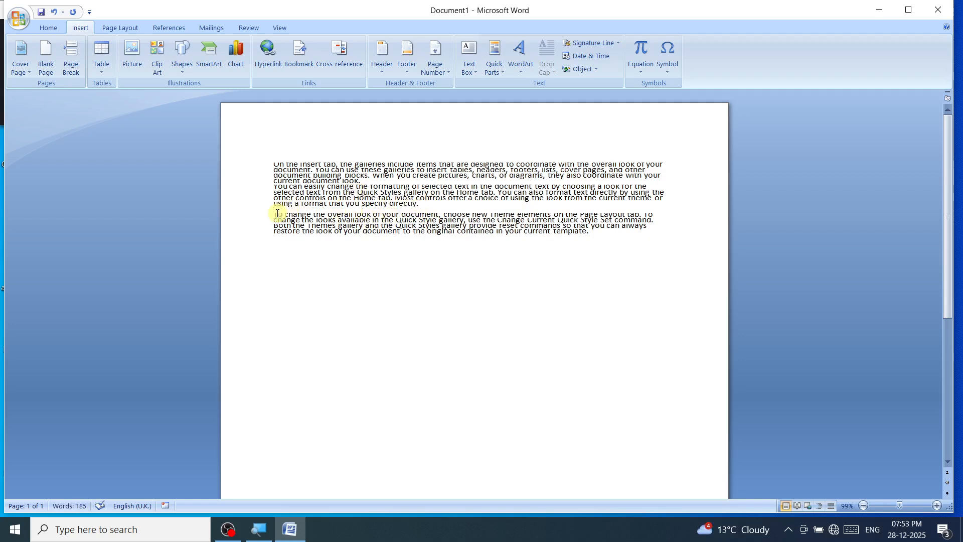
click(420, 205)
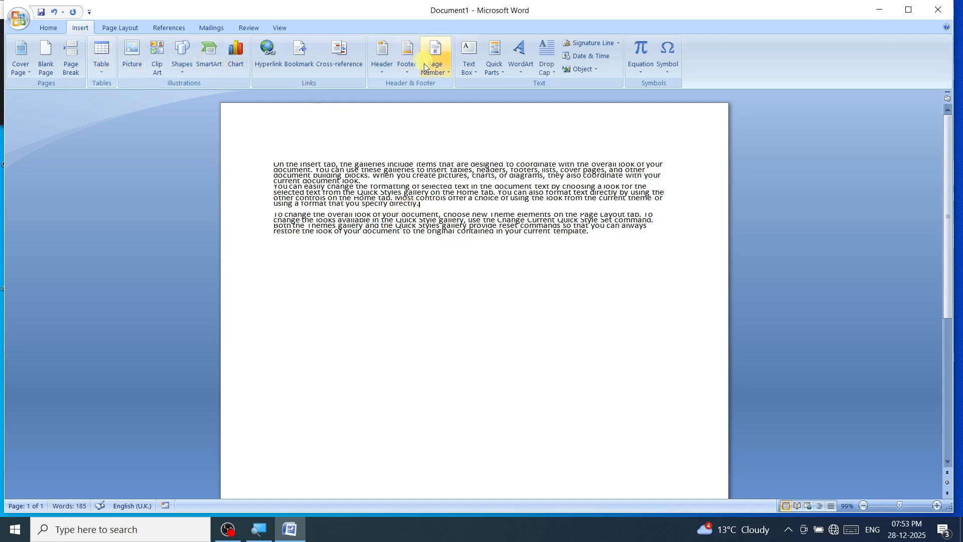
click(301, 70)
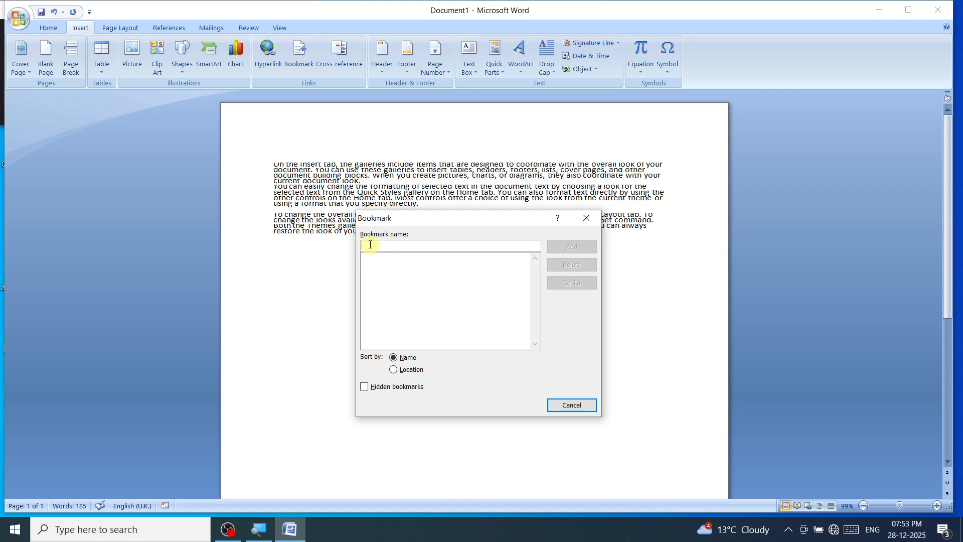
text(book)
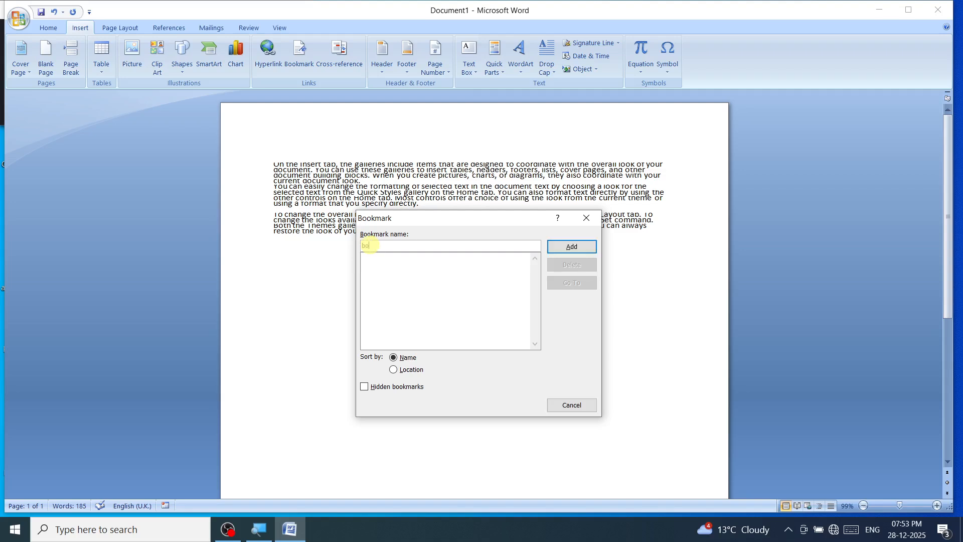
click(571, 246)
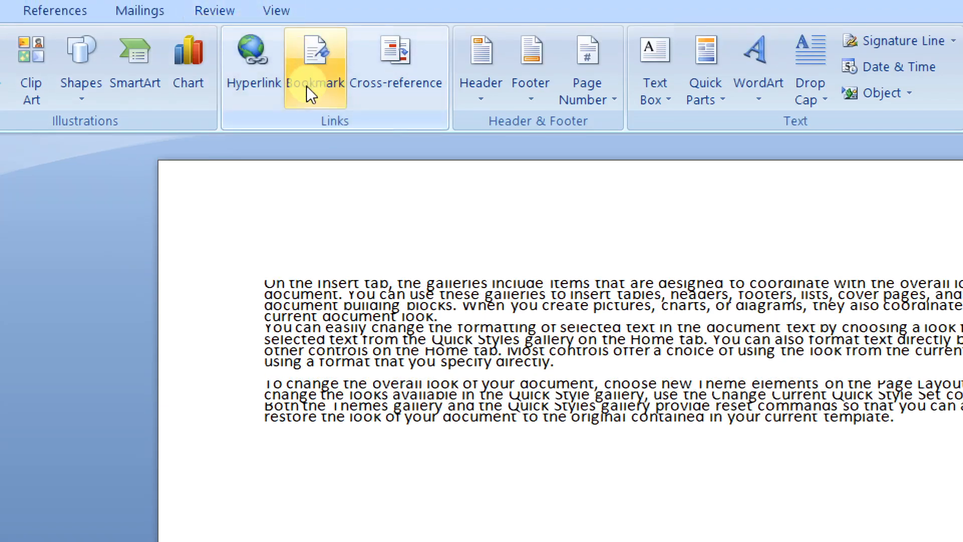
Step: Go to the bookmark "book" from the list of bookmarks and close the Bookmark dialog
click(307, 87)
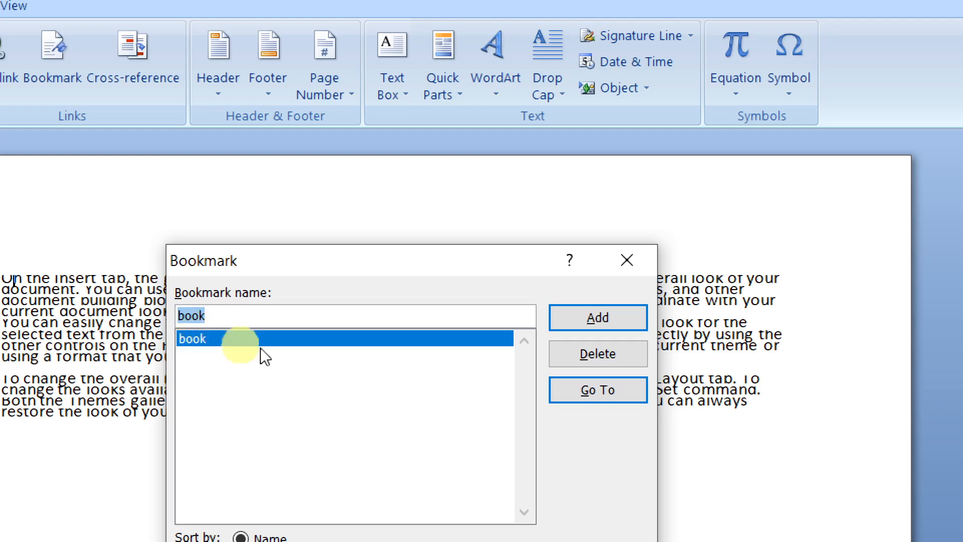
click(588, 393)
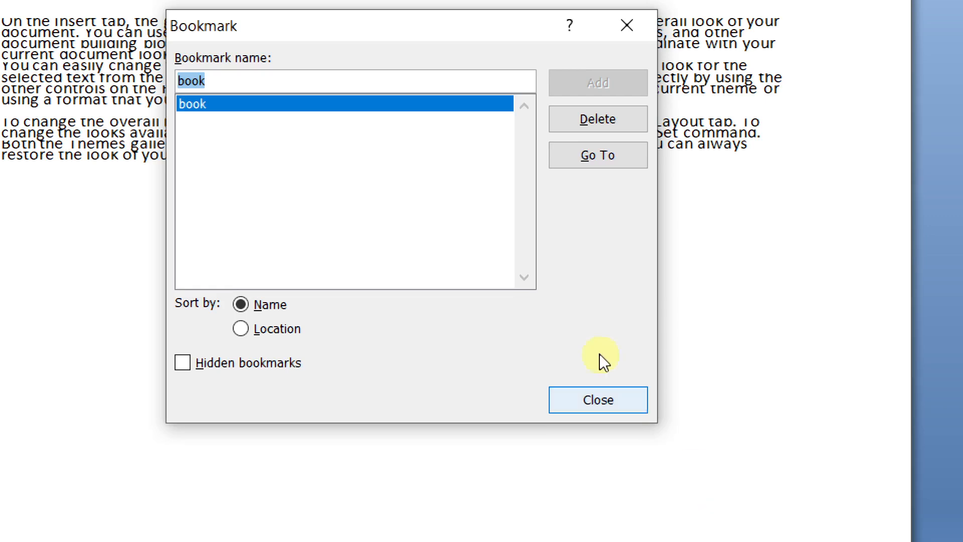
click(586, 396)
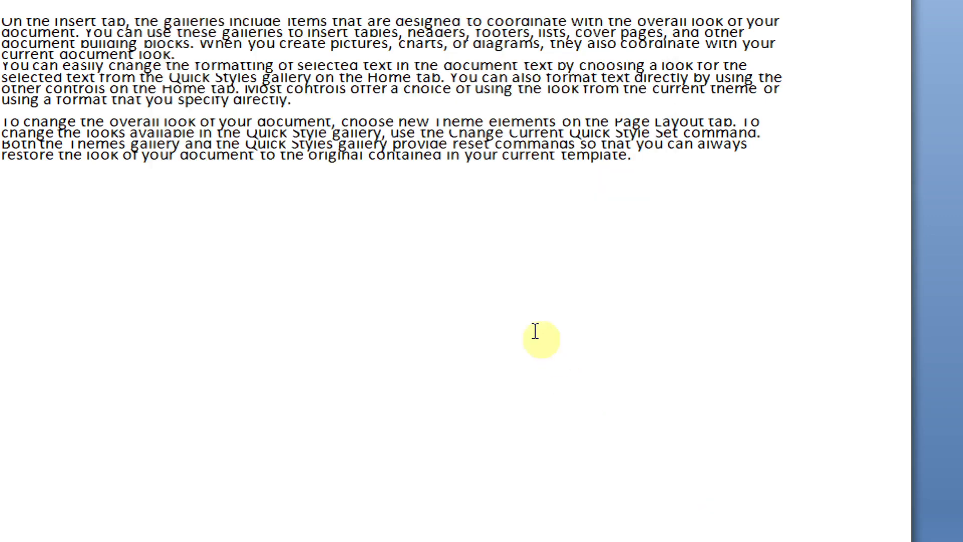
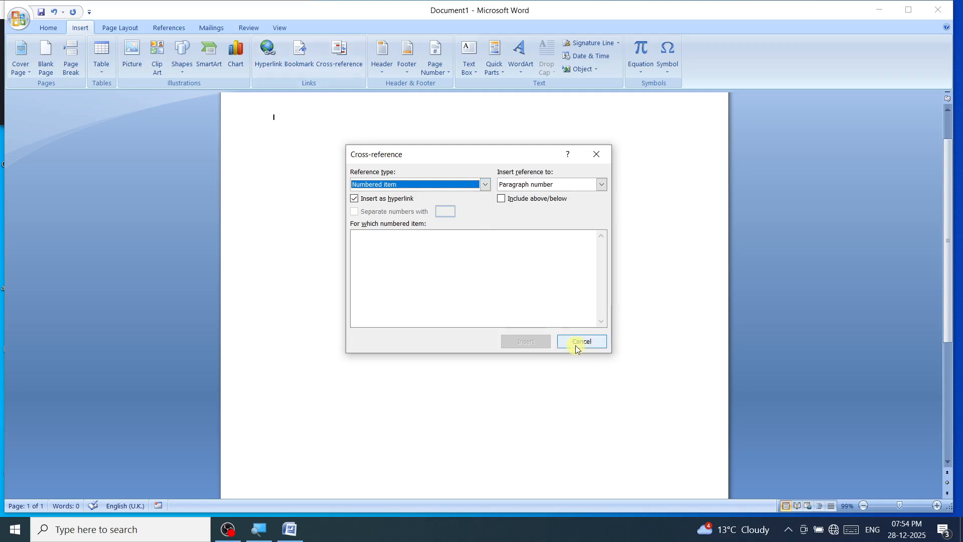
Step: Dismiss the Cross-reference dialog, apply the Heading 1 style on the first page, and enter a first name as the heading
click(578, 343)
click(38, 30)
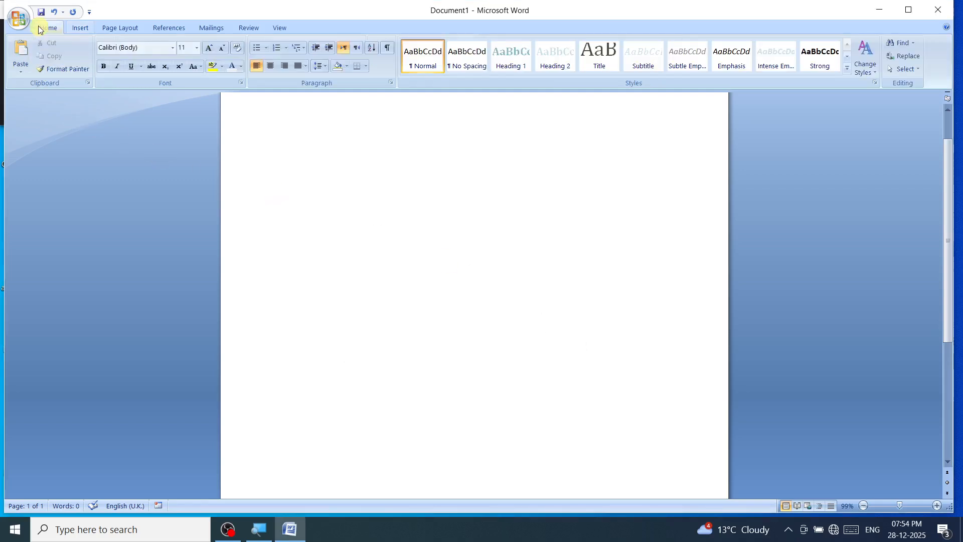
click(507, 57)
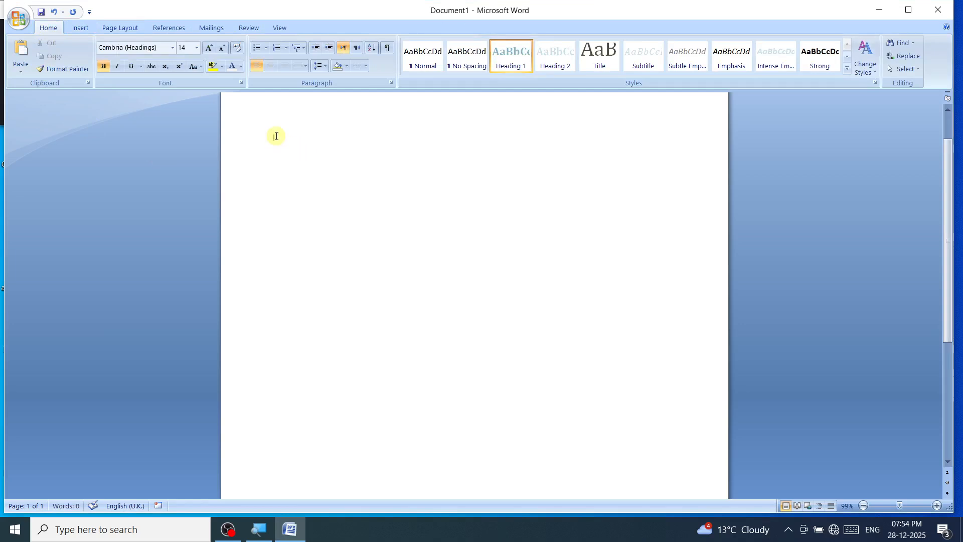
text(Inayat)
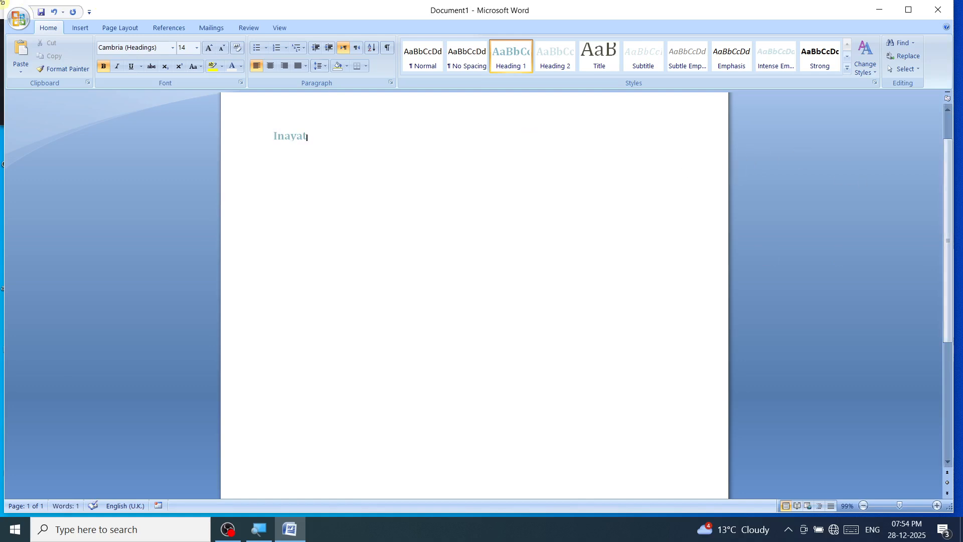
Step: Insert two blank pages after the heading on the first page
click(79, 28)
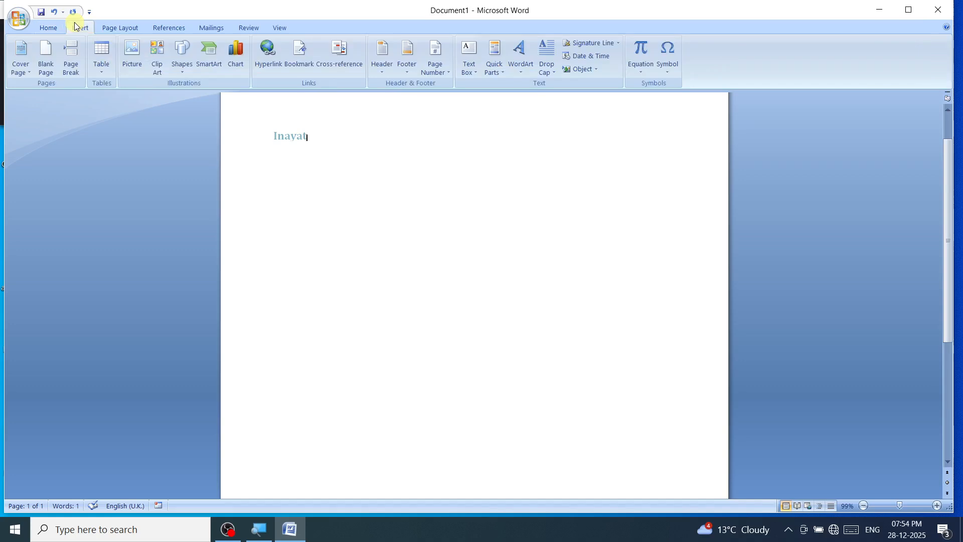
click(42, 74)
click(42, 74)
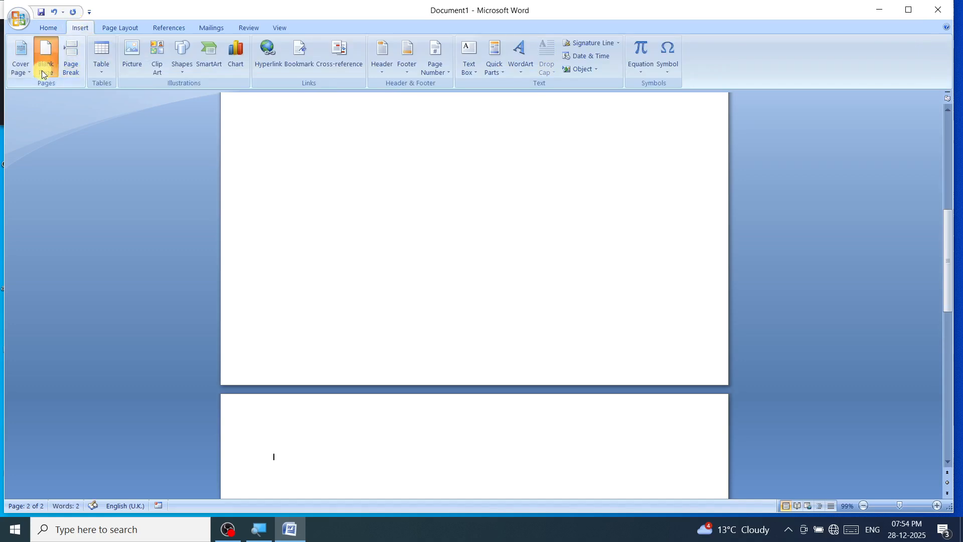
drag(946, 307, 953, 232)
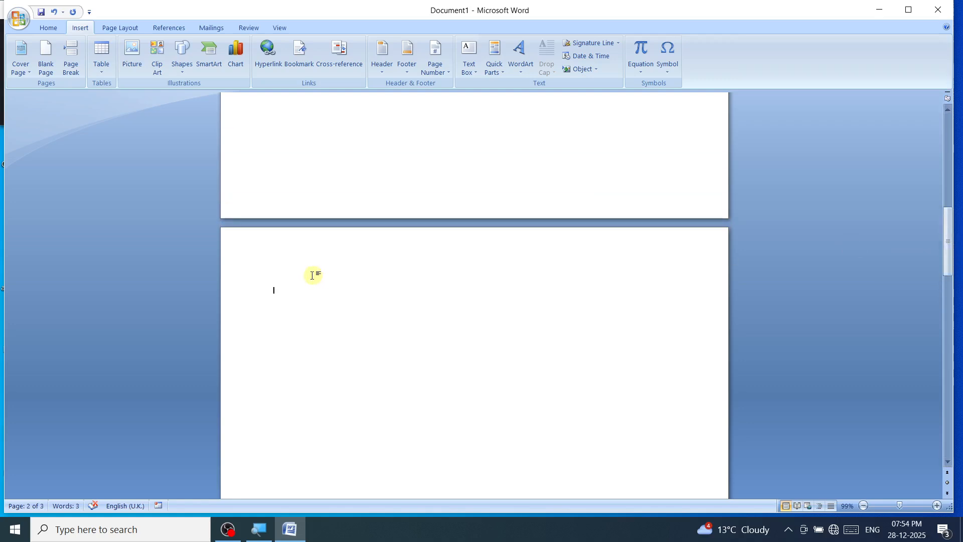
text(C)
key(BackSpace)
key(BackSpace)
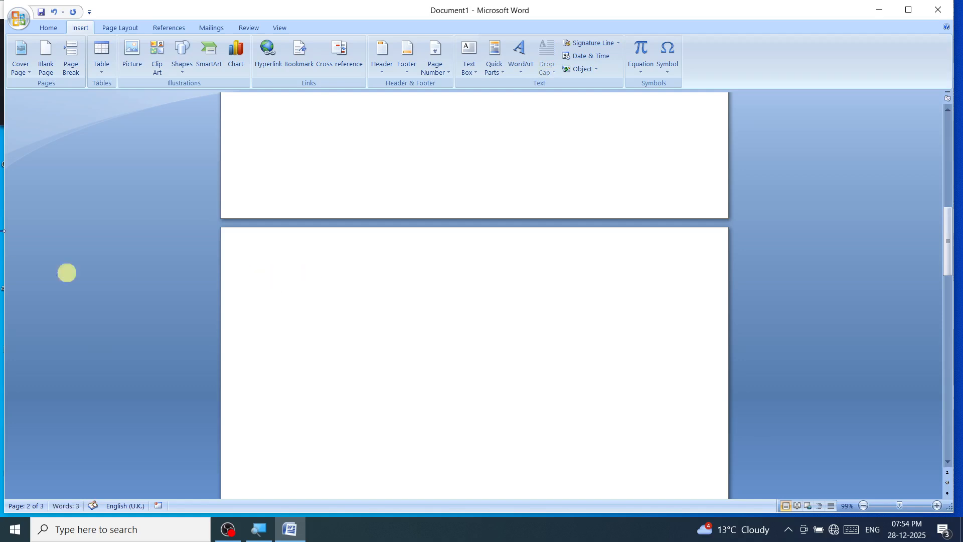
Step: Enter "Computer" as a Heading 1 heading at the start of the second page
click(48, 27)
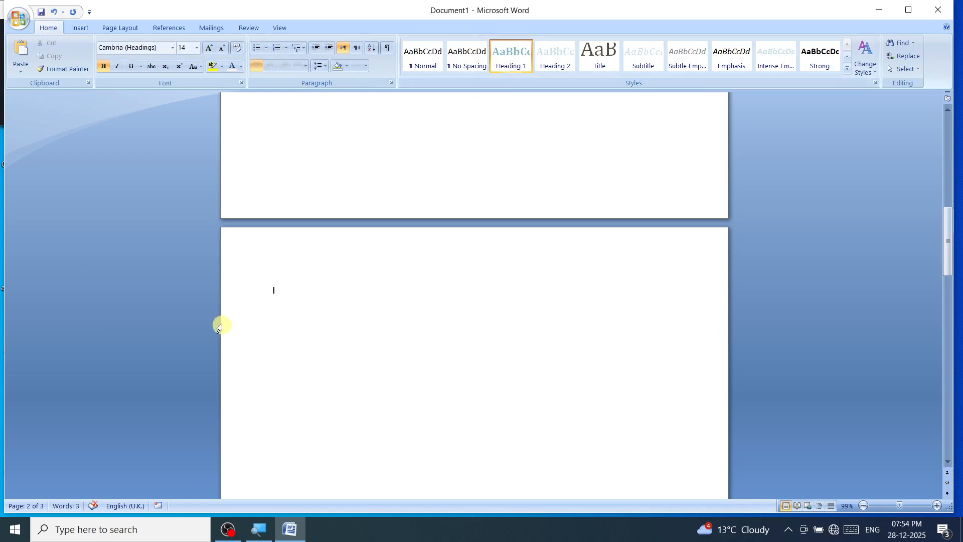
text(Co)
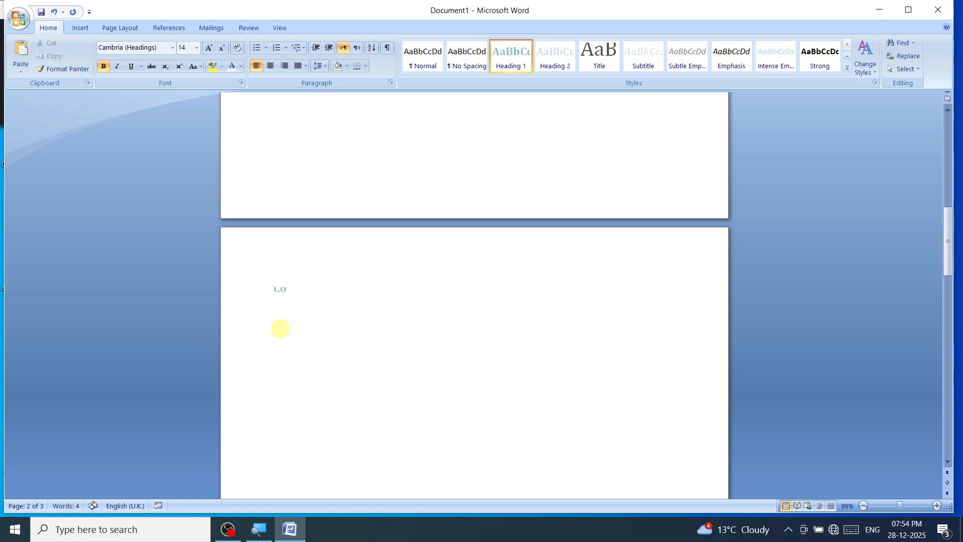
text(mputer)
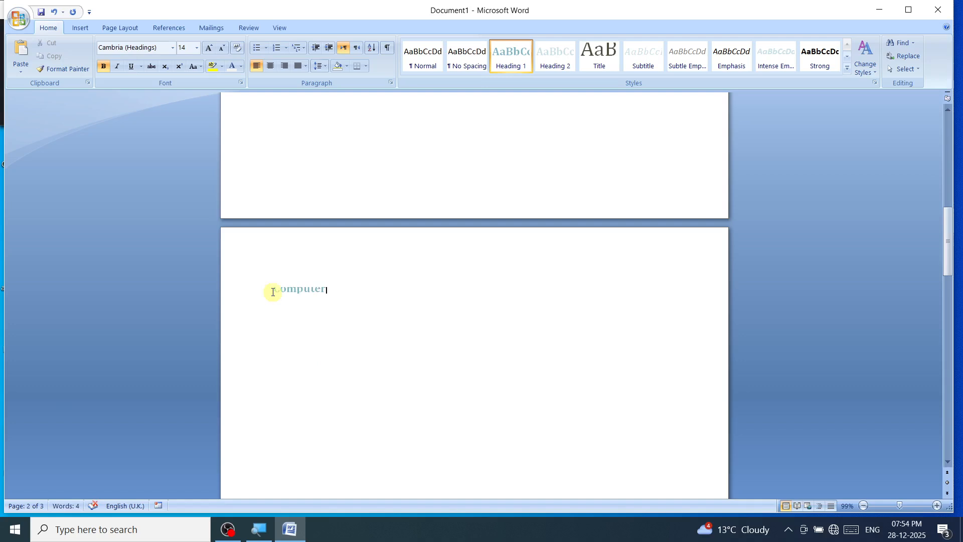
Step: Format the "Computer" heading in Jameel Noori Nastaleeq at size 18 and add an empty line above it
drag(270, 290, 344, 296)
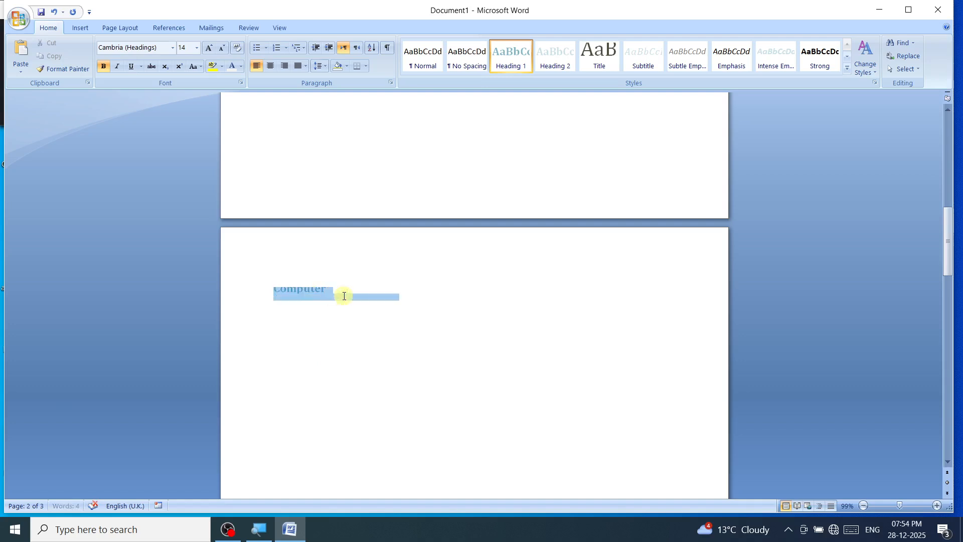
click(171, 47)
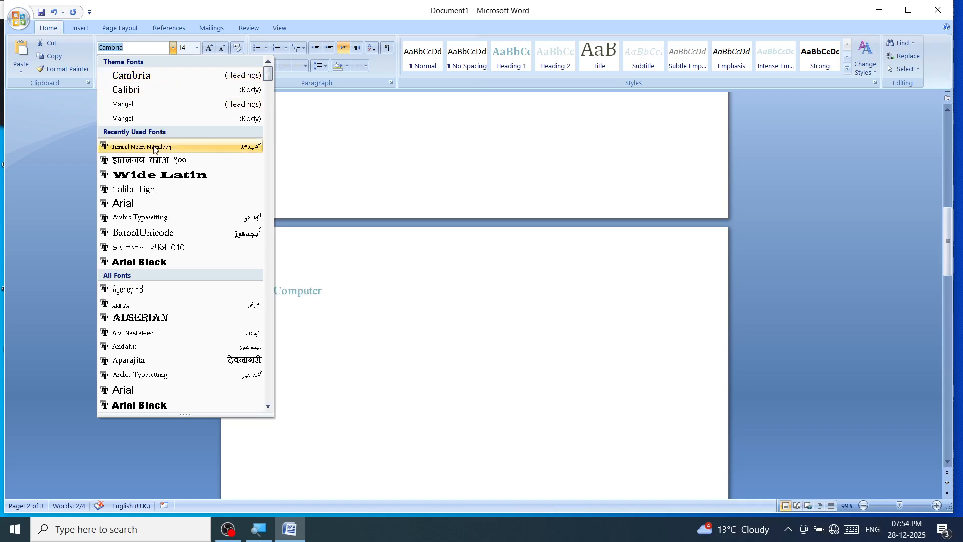
click(178, 146)
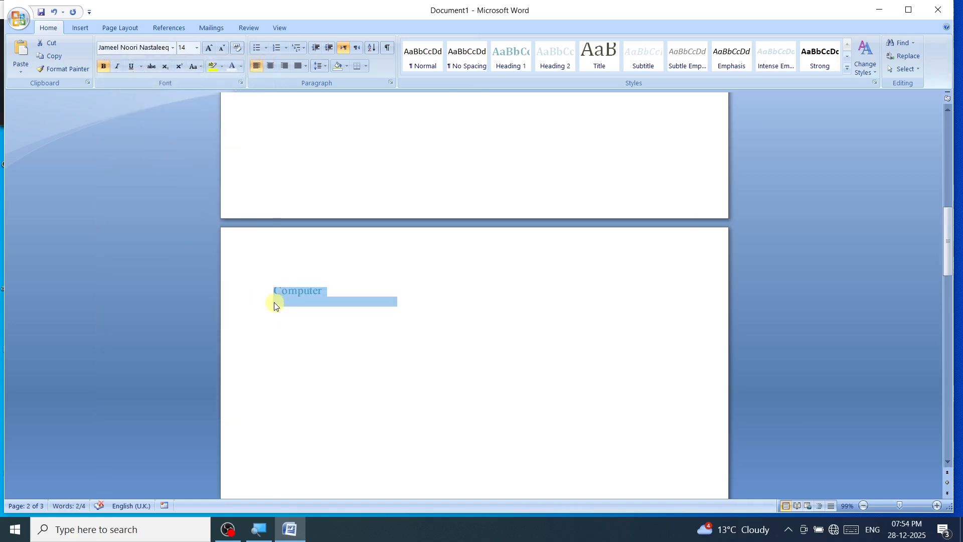
click(262, 294)
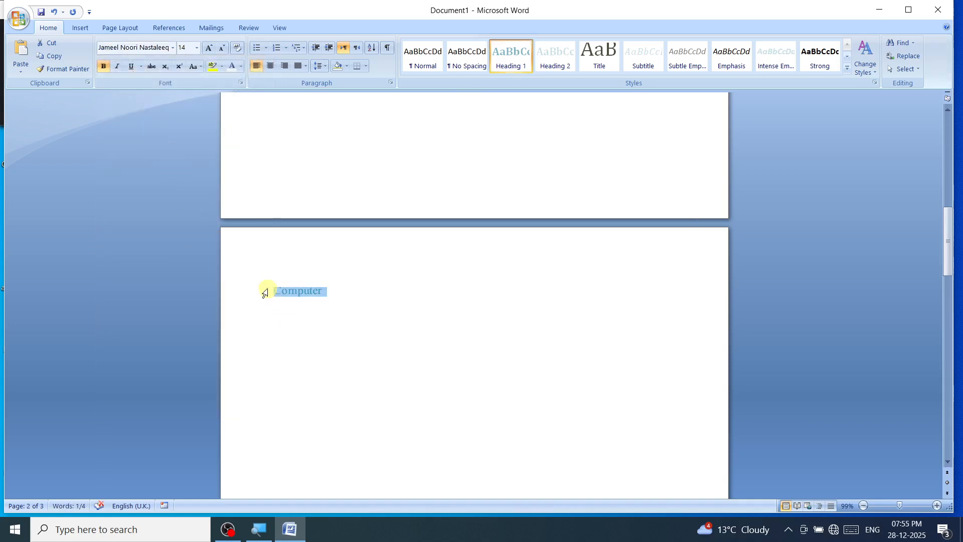
click(206, 48)
click(207, 48)
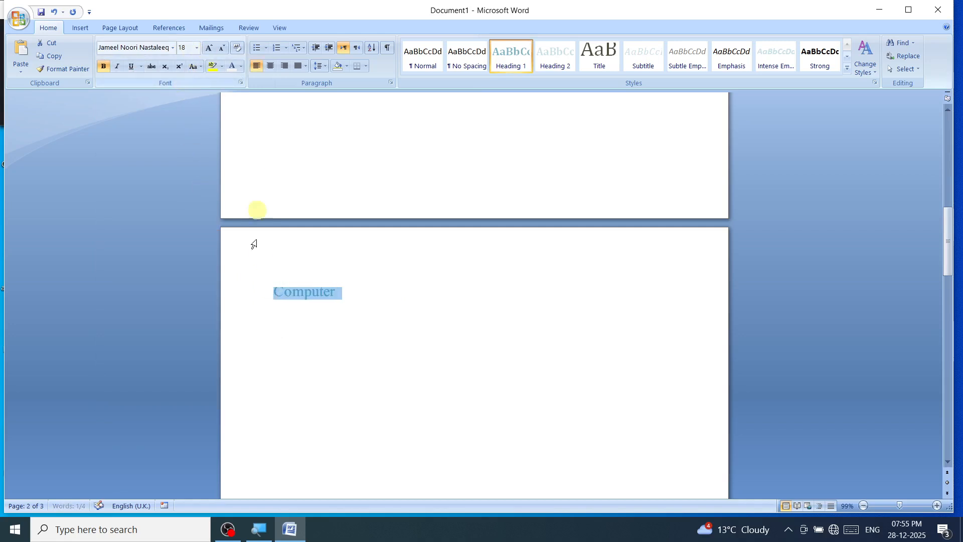
click(273, 296)
key(Return)
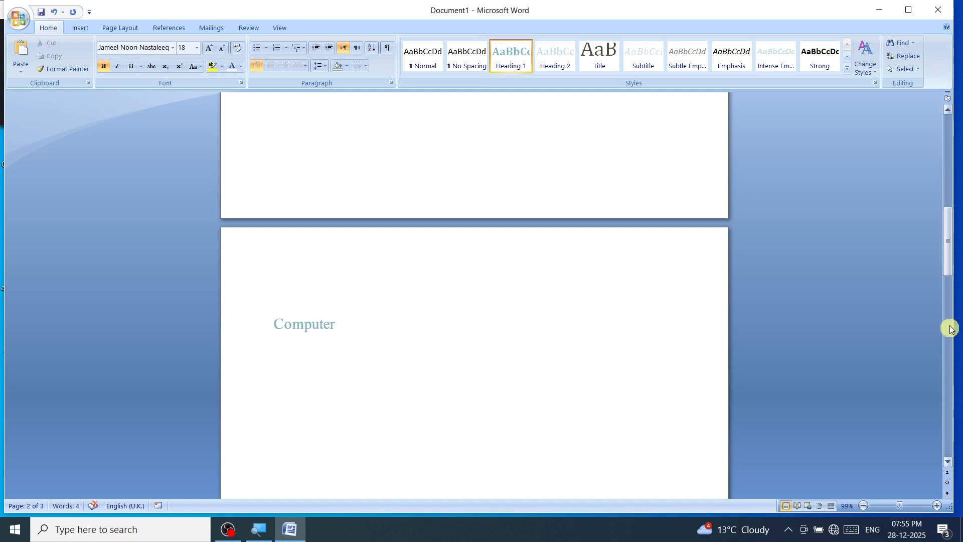
Step: Enter "Education" as a heading at the start of the third page and add an empty line above it
drag(943, 273, 946, 368)
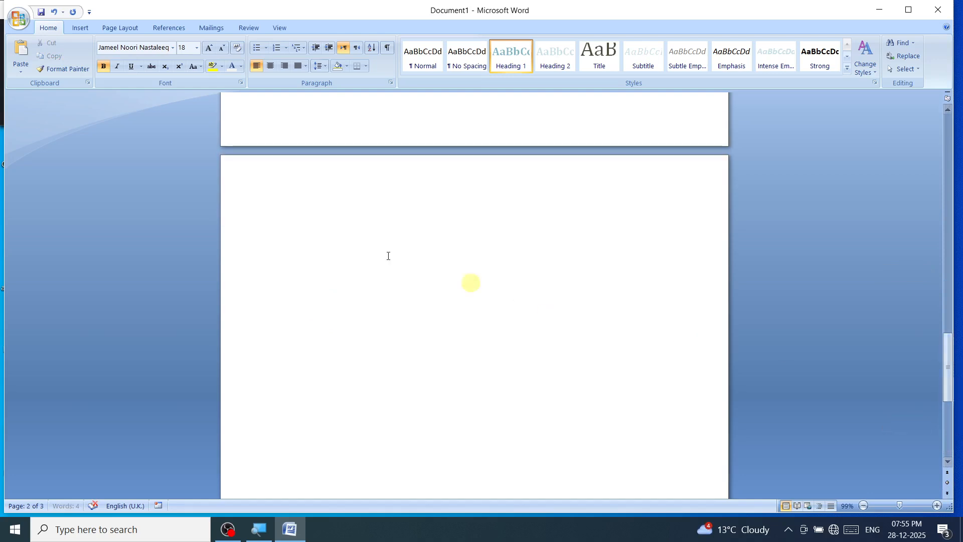
click(277, 202)
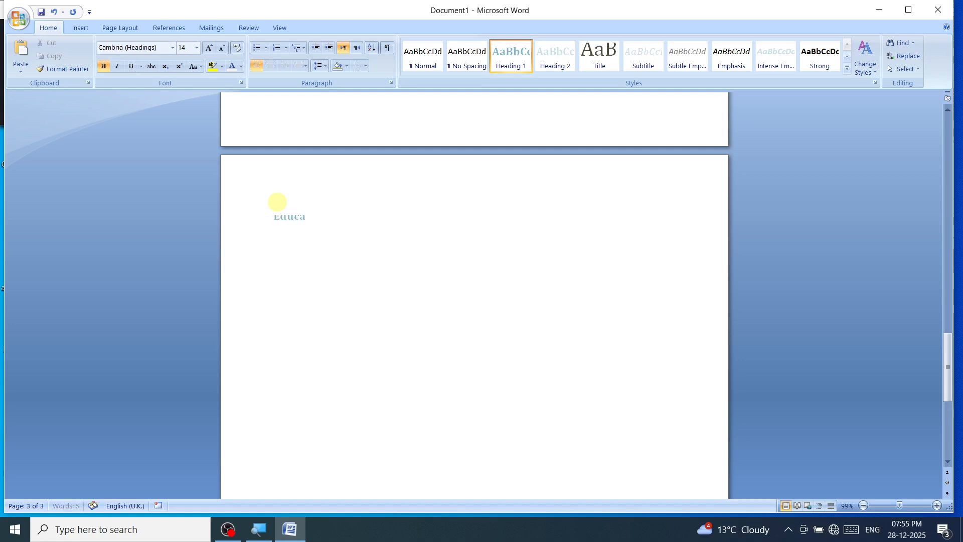
text(Education)
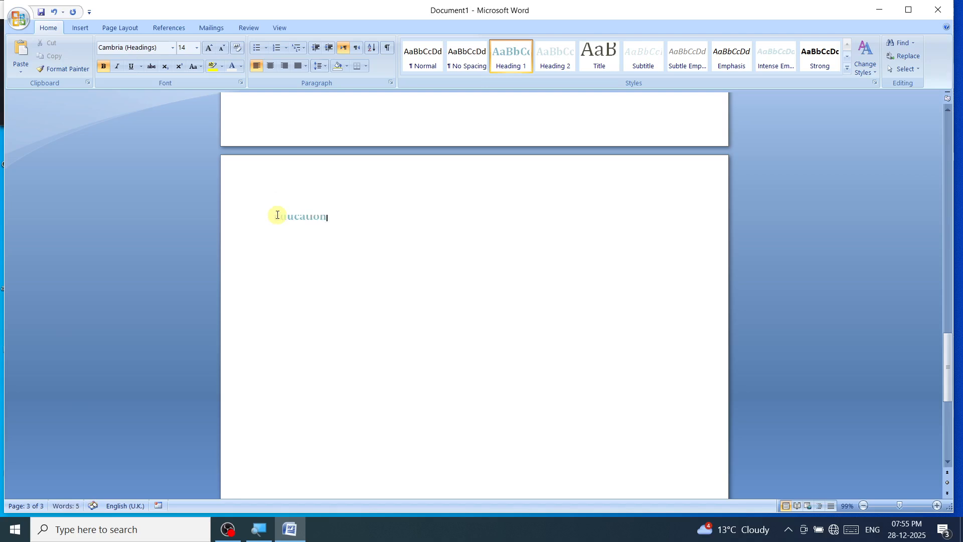
click(271, 216)
key(Return)
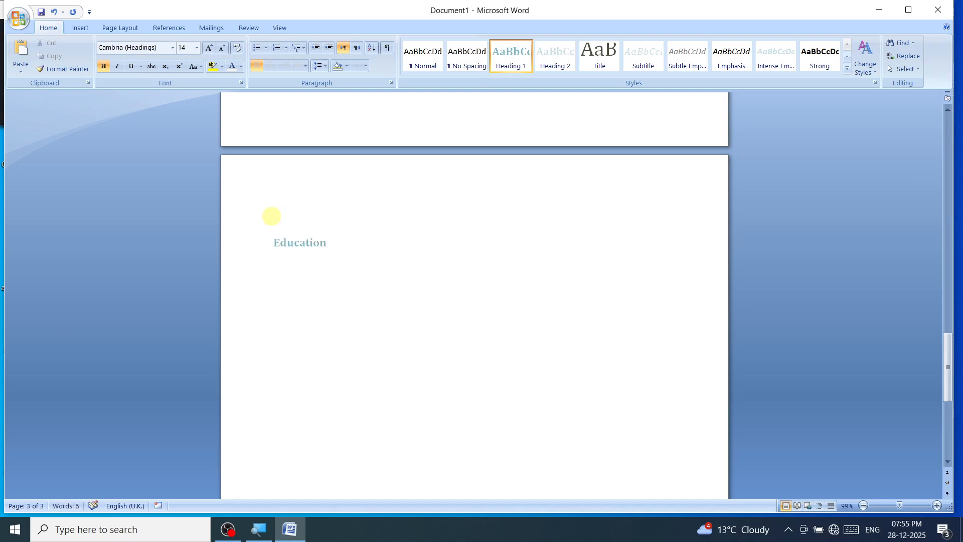
Step: Increase the font size of the "Education" heading to 16 and deselect it
drag(275, 240, 327, 236)
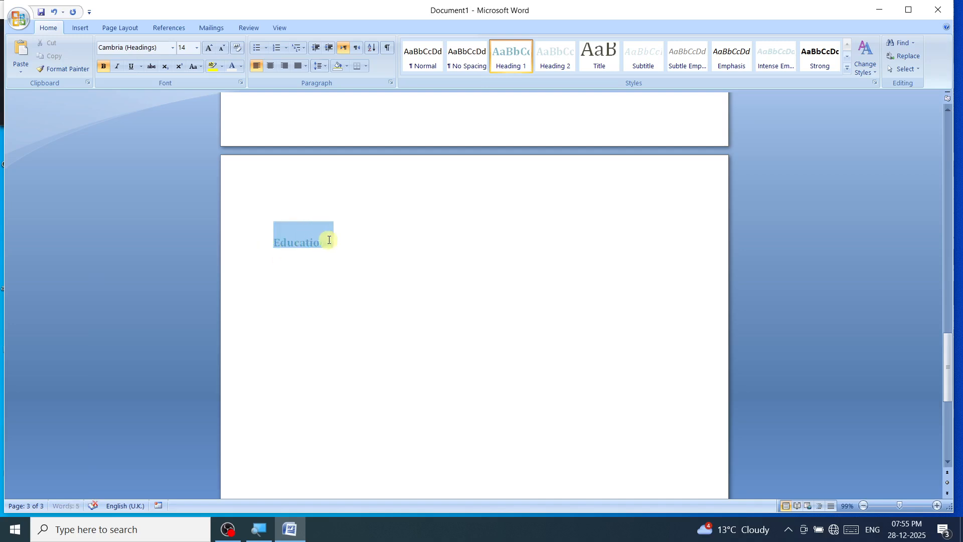
click(214, 52)
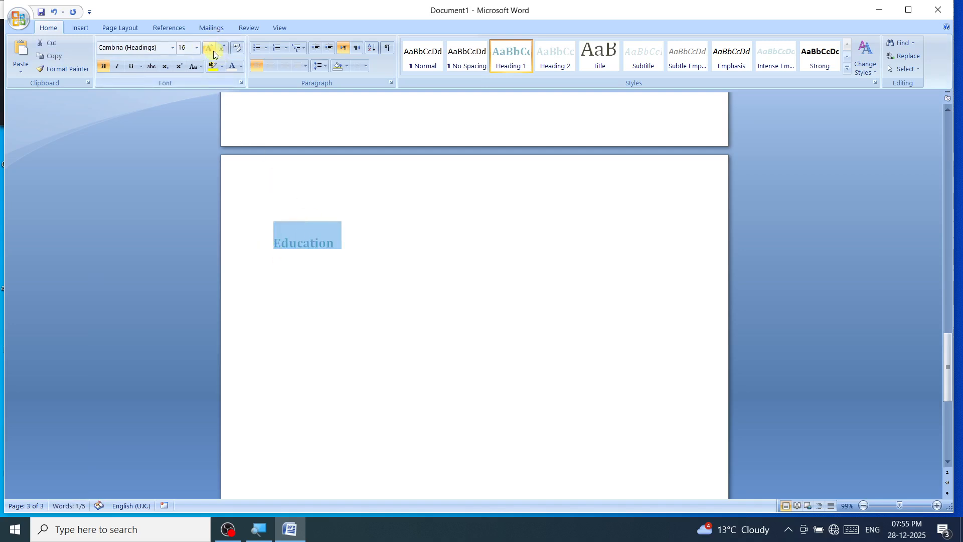
click(709, 290)
Step: Increase the font size of the first-page heading to 16
drag(949, 349, 931, 132)
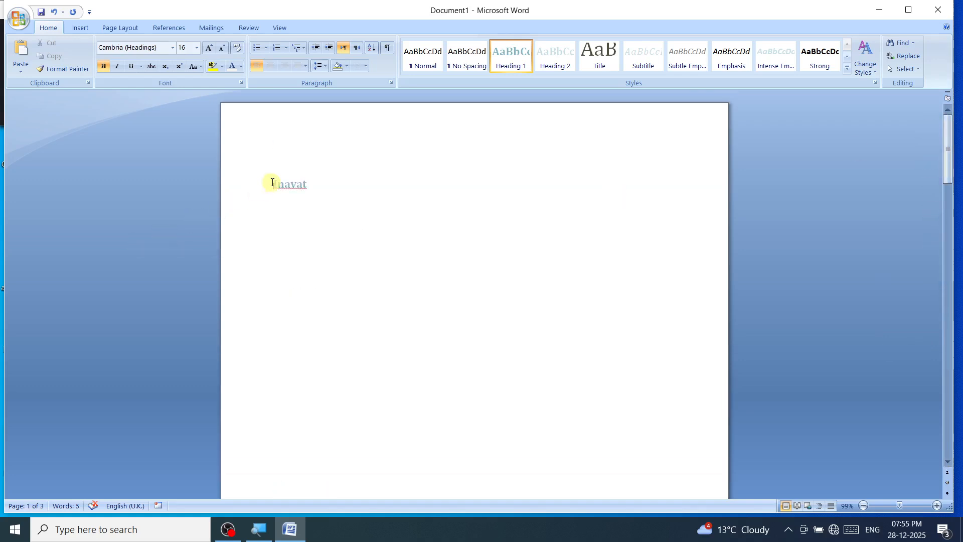
drag(273, 182, 307, 181)
click(223, 47)
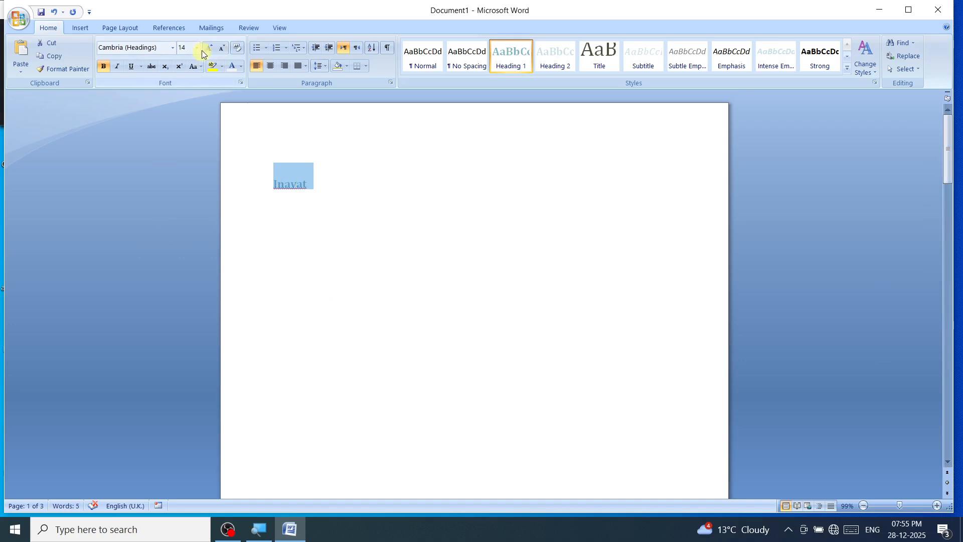
click(210, 47)
Step: Try to insert a hyperlinked cross-reference to the first-page heading's text in place of the selected heading, using the Heading reference type
click(76, 29)
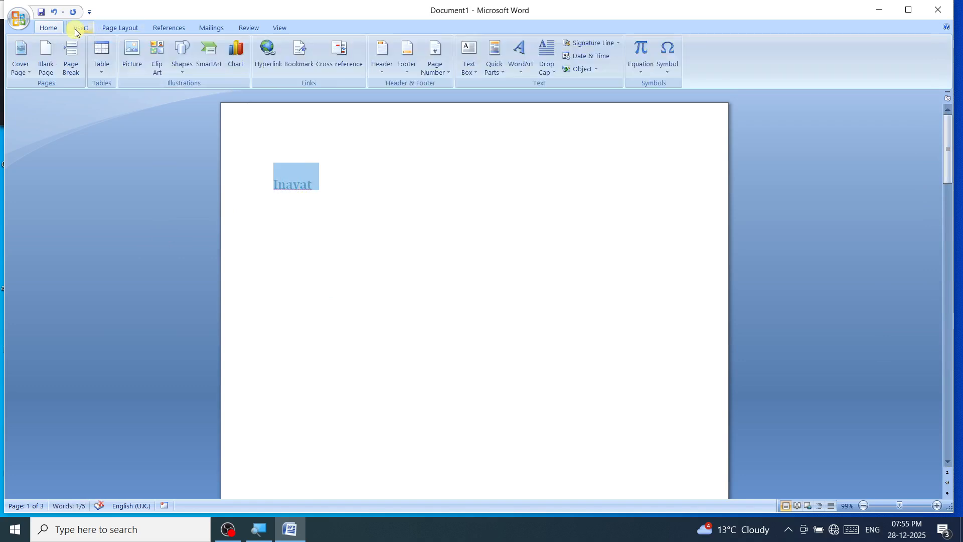
click(329, 71)
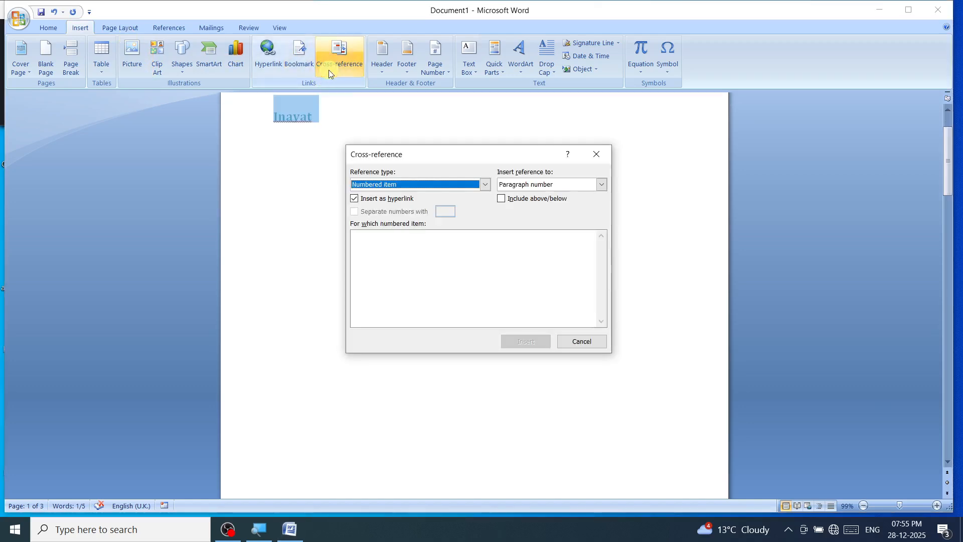
click(487, 184)
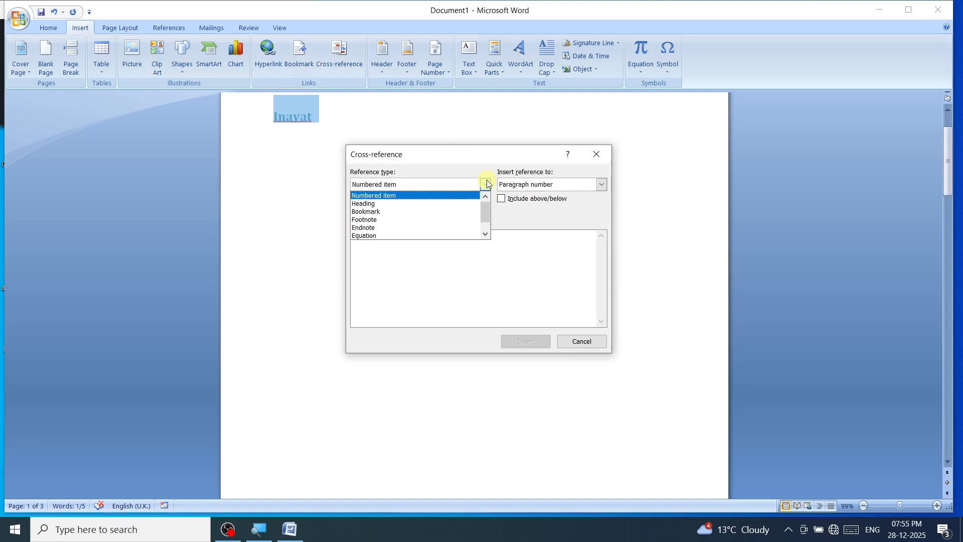
click(399, 204)
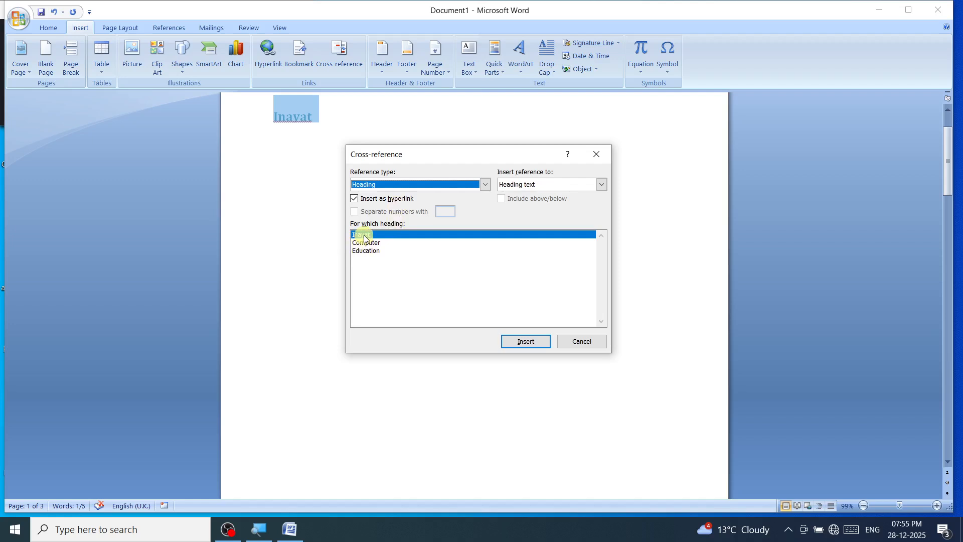
click(532, 344)
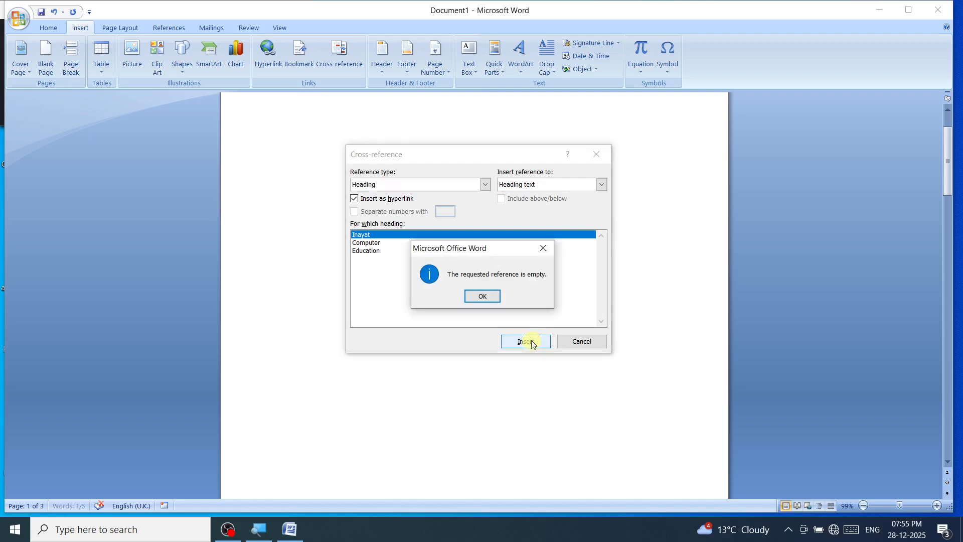
click(482, 297)
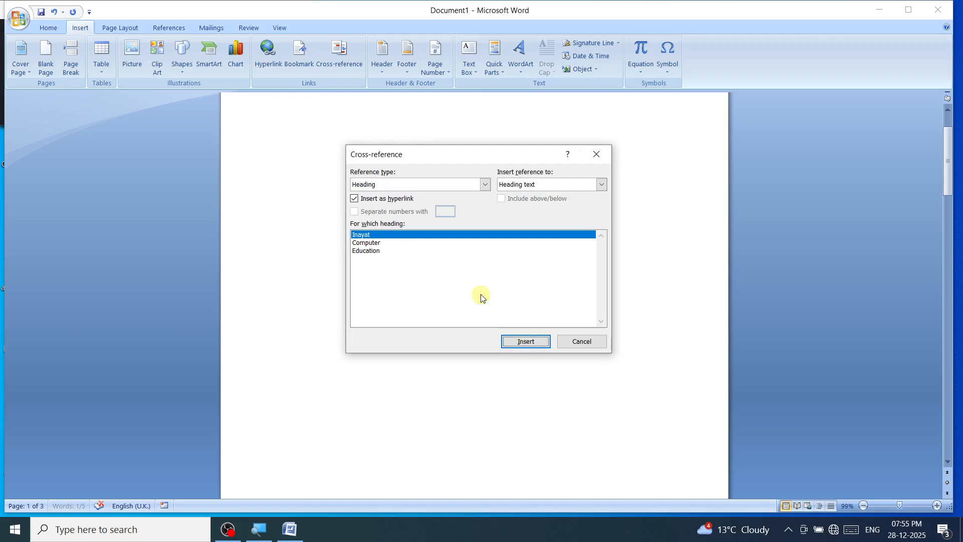
Step: Retry the cross-reference to the first-page heading with Heading text as the inserted reference, and dismiss the Cross-reference dialog
click(600, 185)
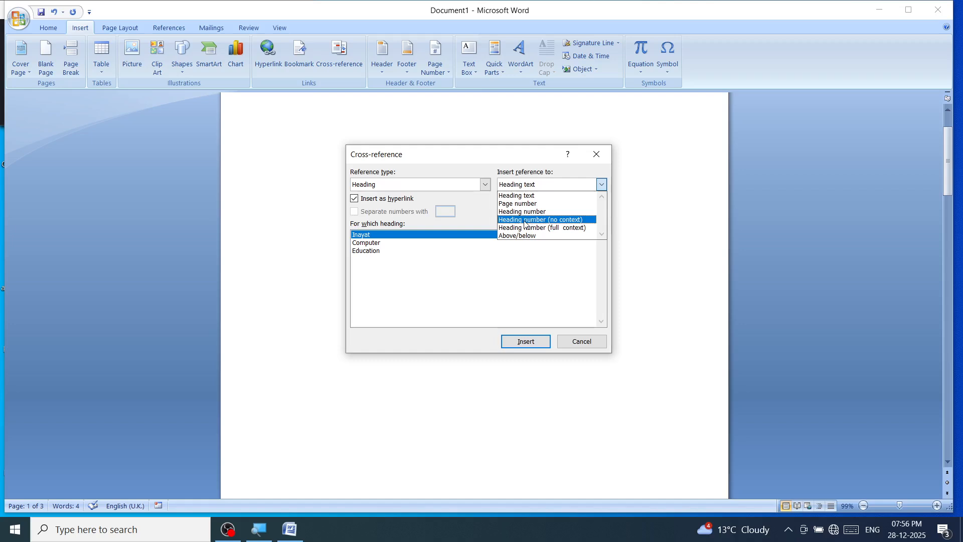
click(521, 195)
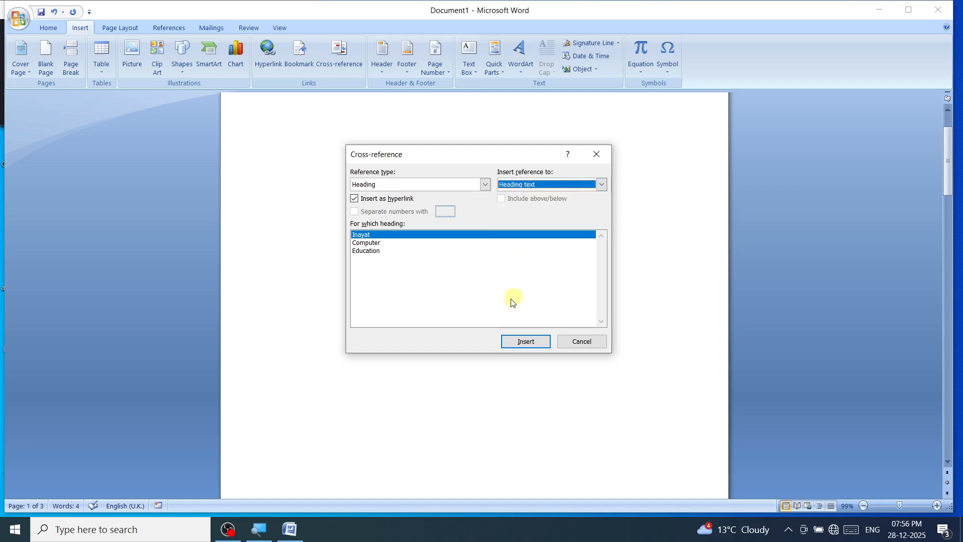
click(519, 341)
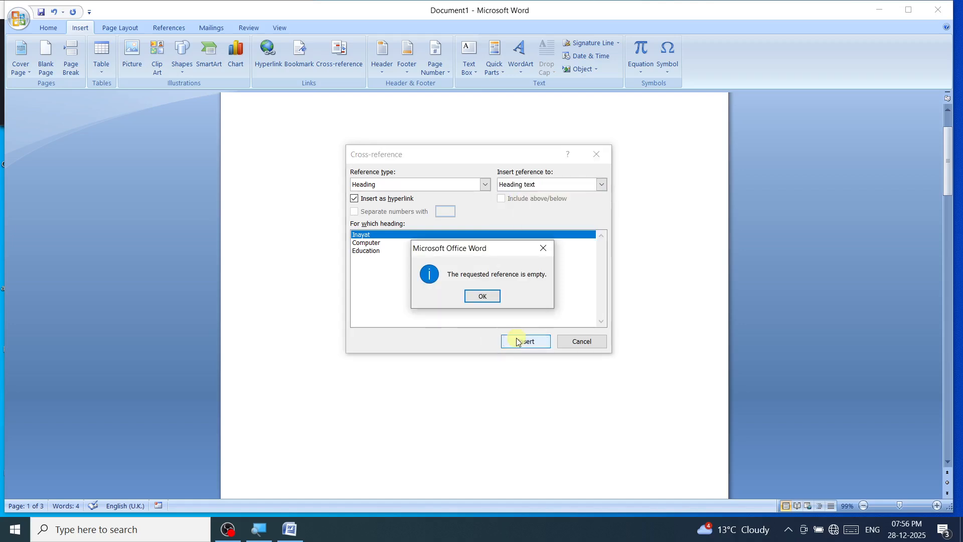
click(482, 296)
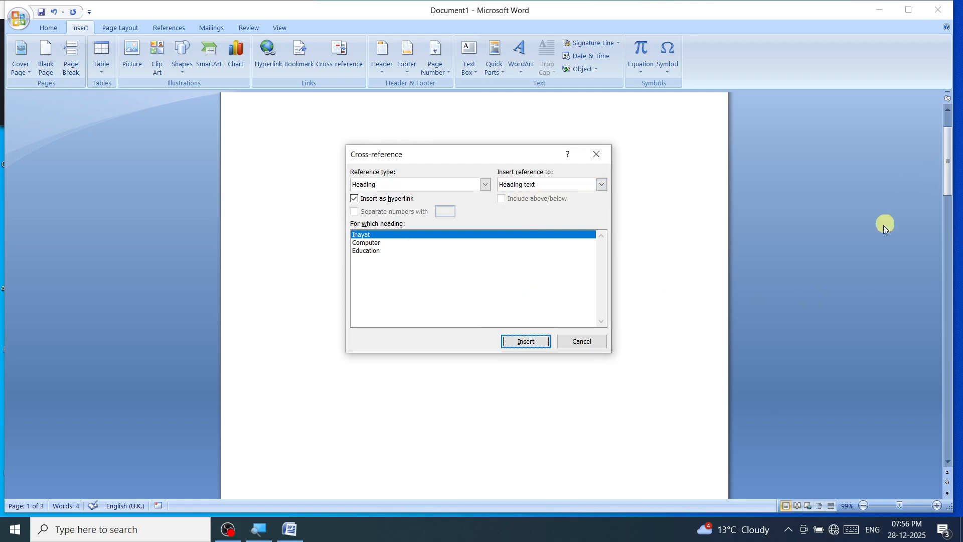
click(592, 346)
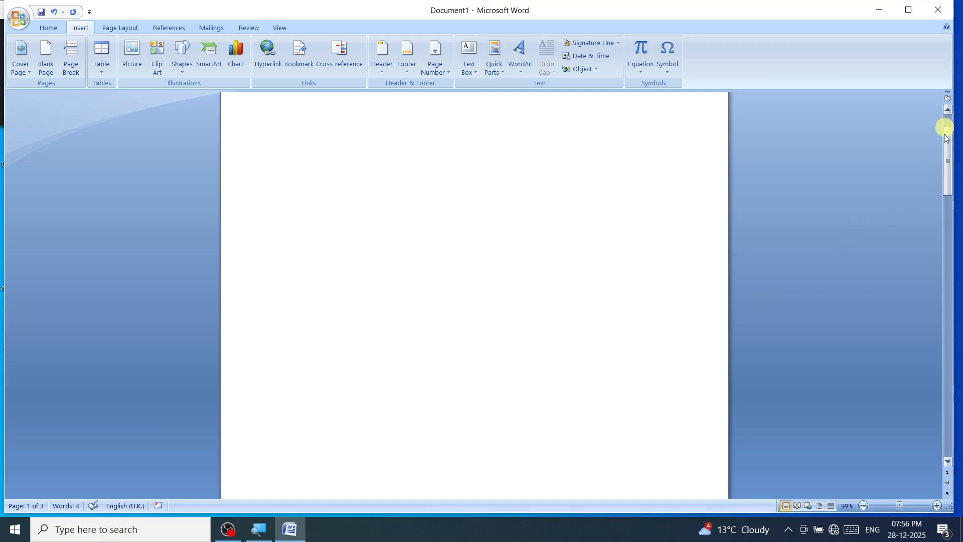
Step: Apply the Heading 1 style at the start of the first page and re-enter the first name as its heading
drag(946, 131, 913, 119)
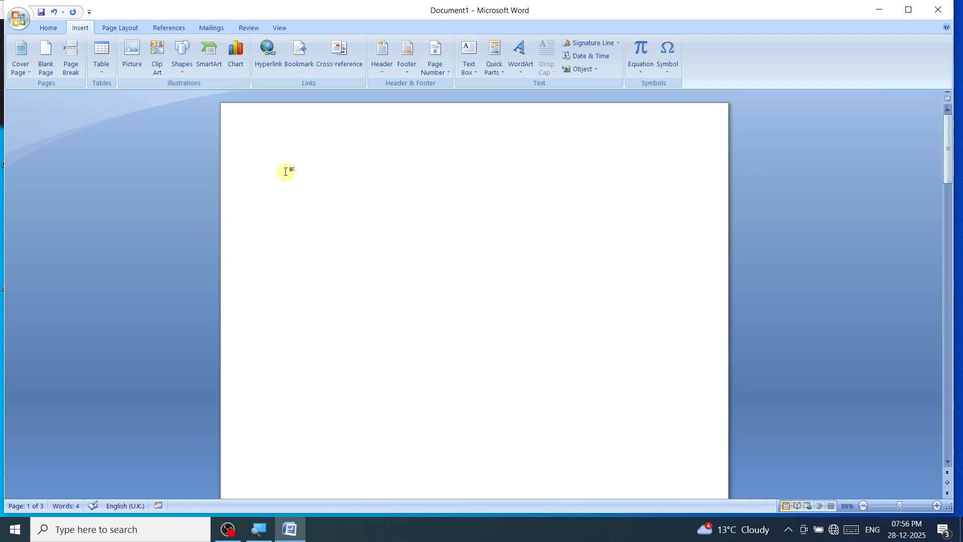
click(50, 28)
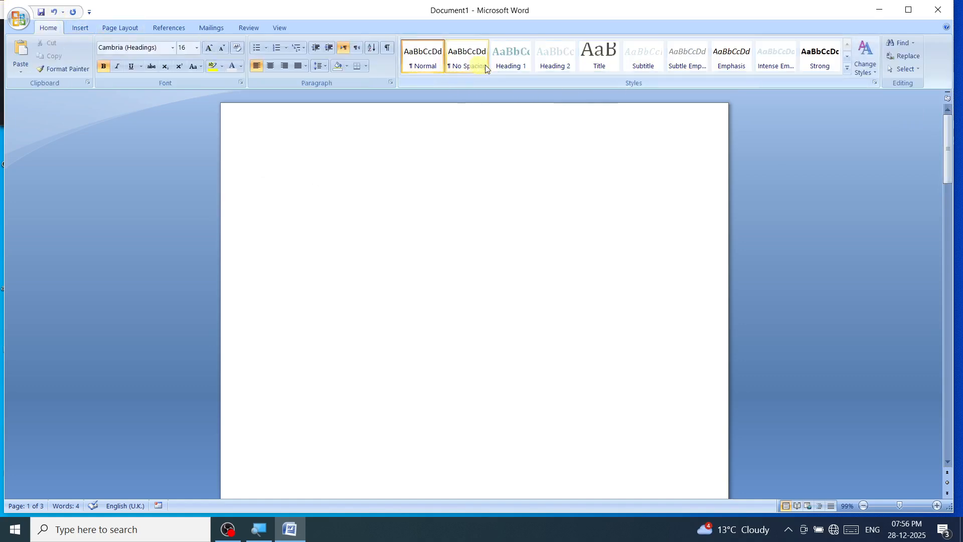
click(505, 66)
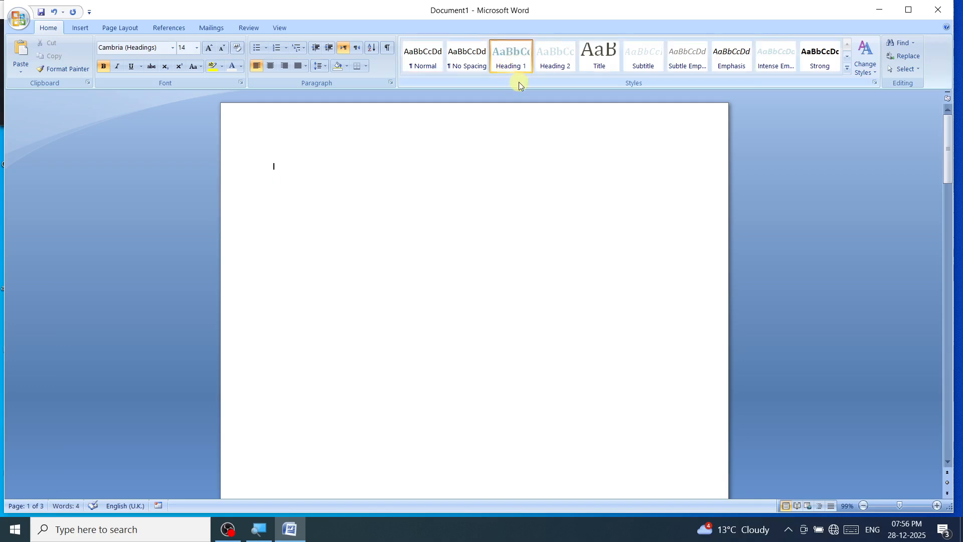
text(Inayat)
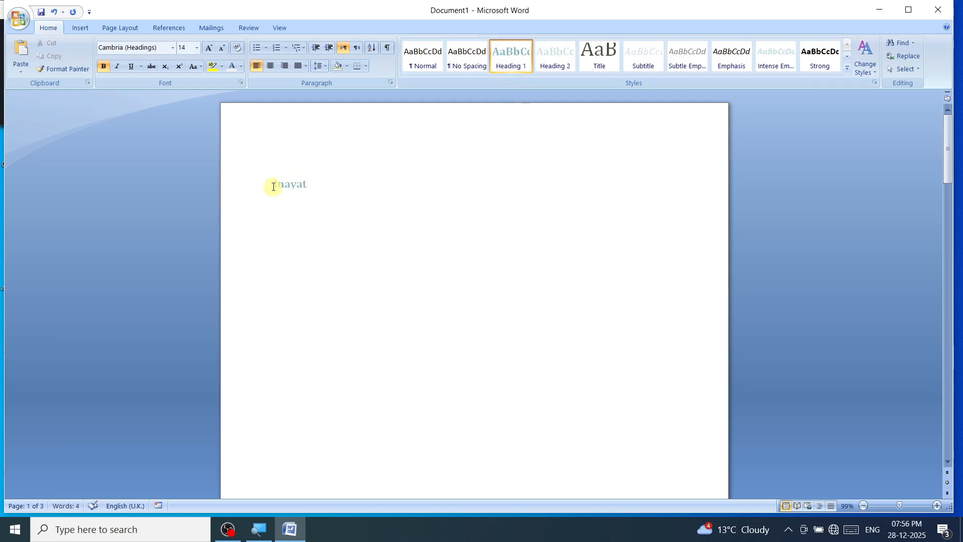
Step: Insert a hyperlinked cross-reference to the first-page heading's text directly after that heading
click(79, 29)
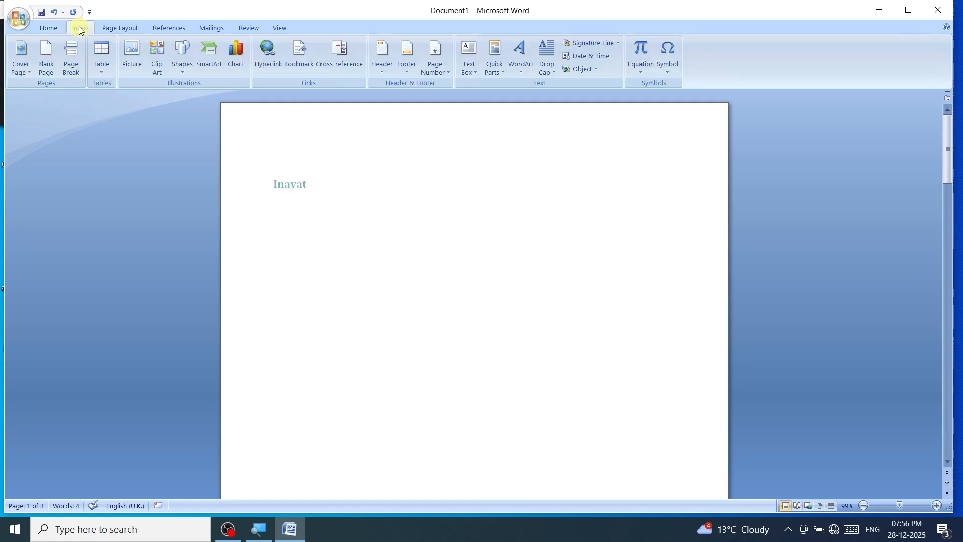
click(343, 69)
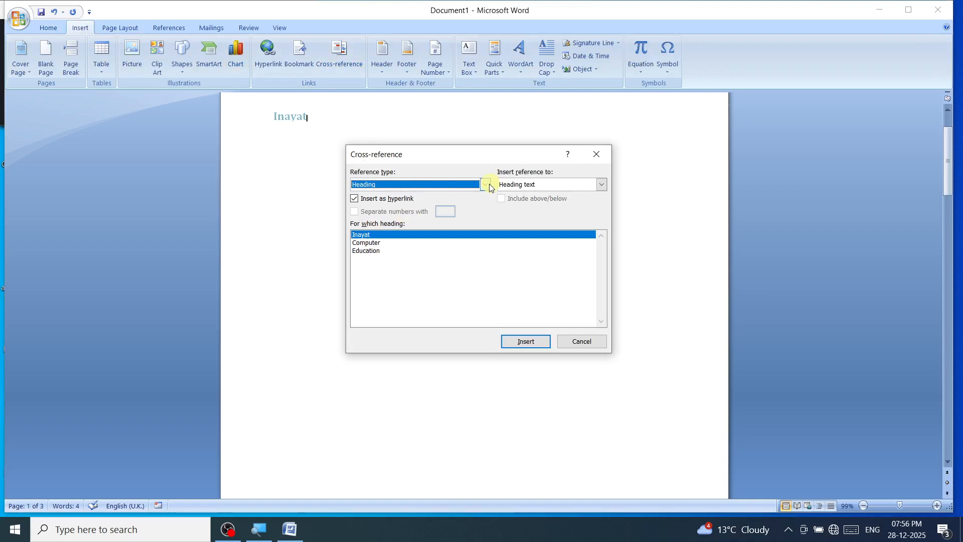
click(530, 343)
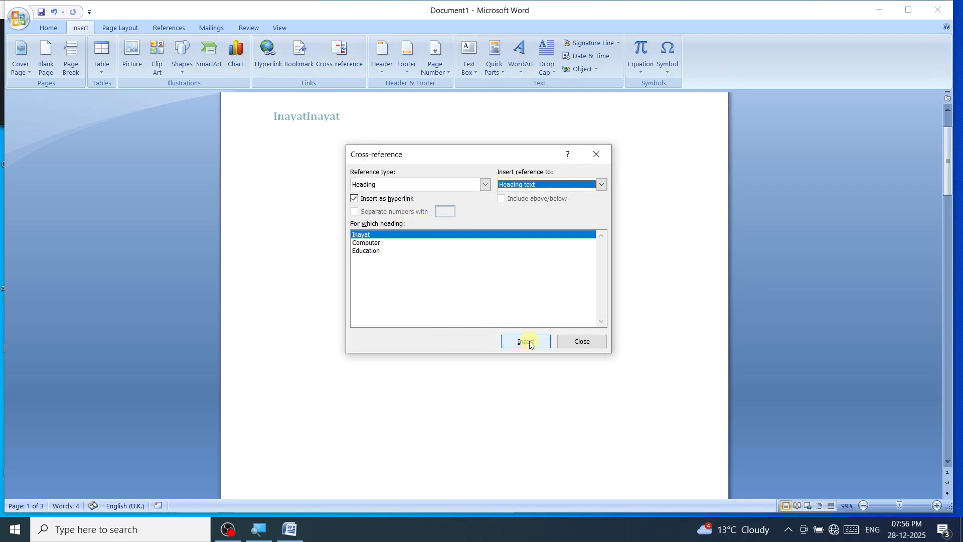
Step: Insert hyperlinked cross-references to the Computer and Education heading text after the existing reference, and dismiss the Cross-reference dialog
click(373, 243)
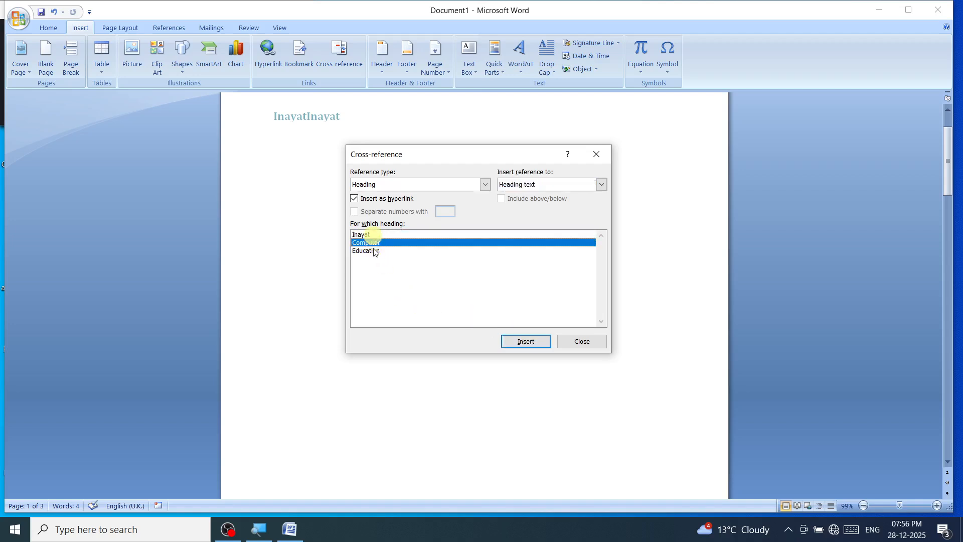
click(516, 341)
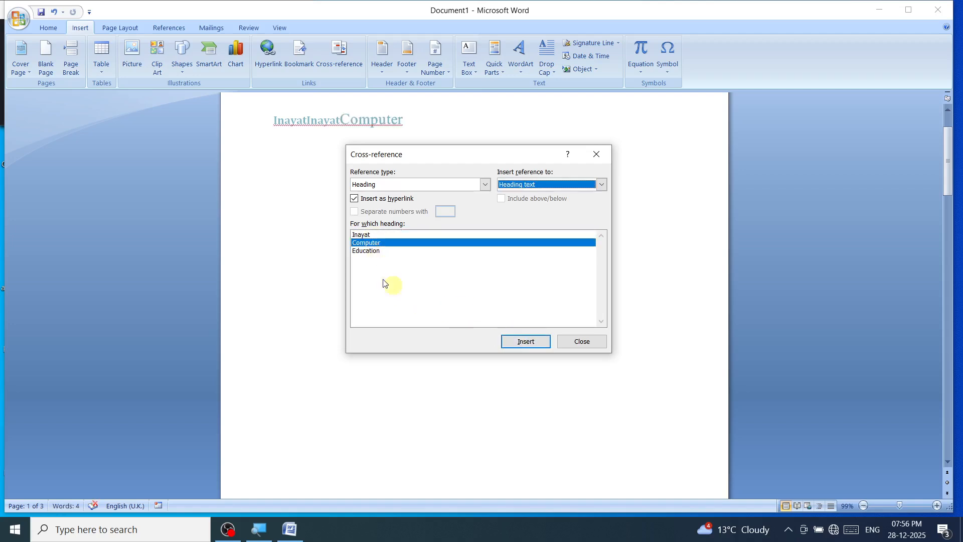
click(366, 251)
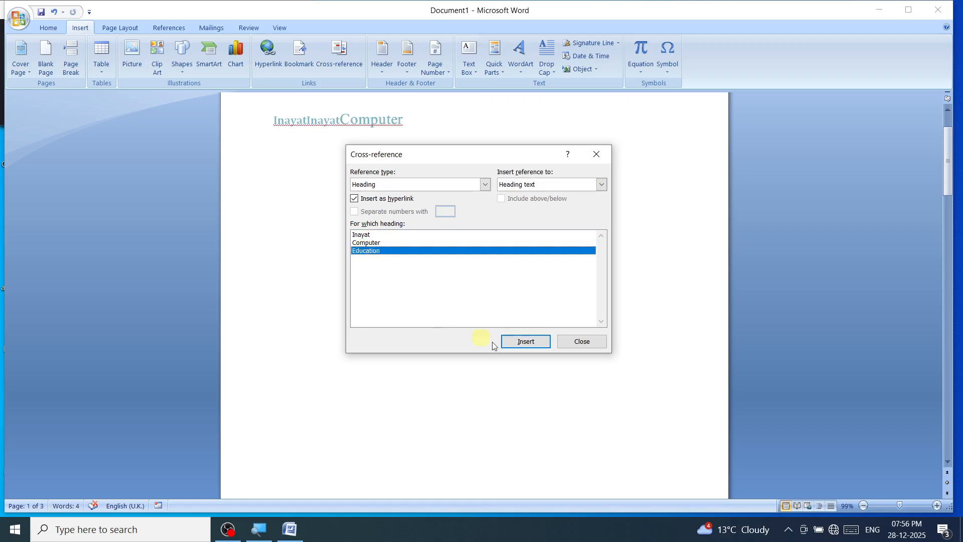
click(538, 346)
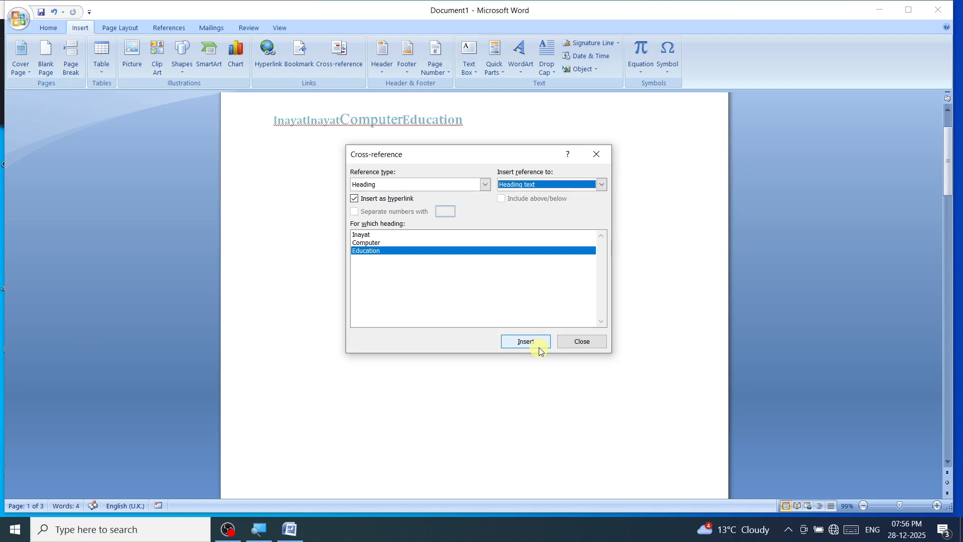
click(574, 346)
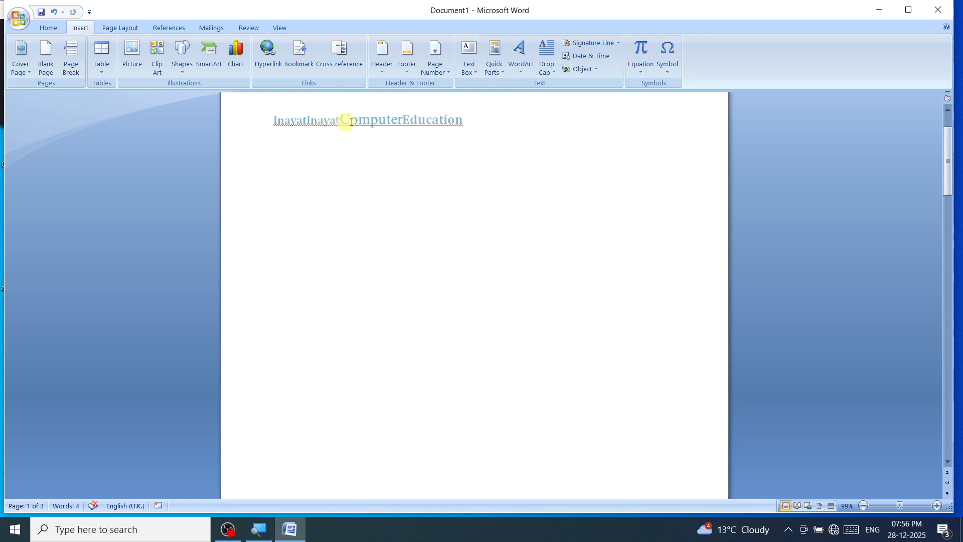
Step: Split the run-together heading line so that each of the three inserted cross-references stands on its own line
click(308, 120)
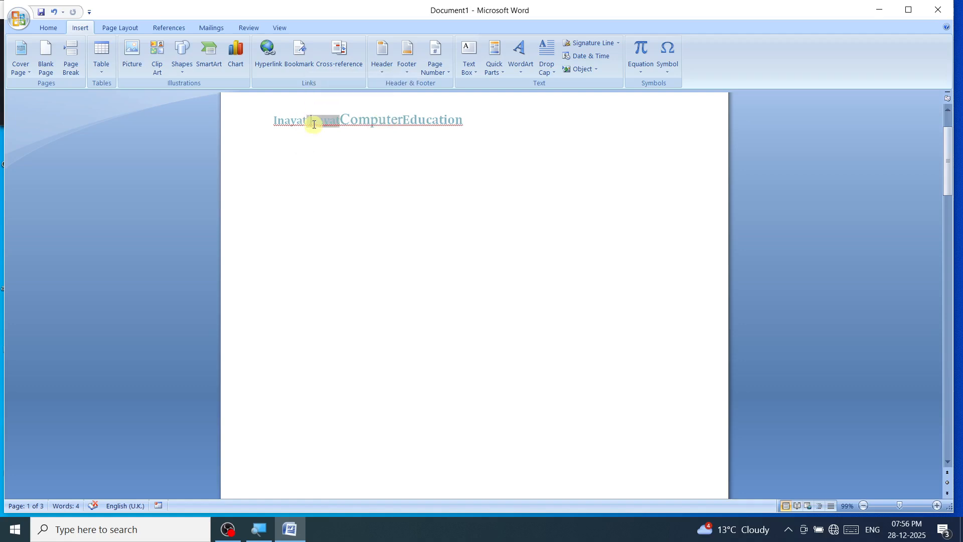
key(Return)
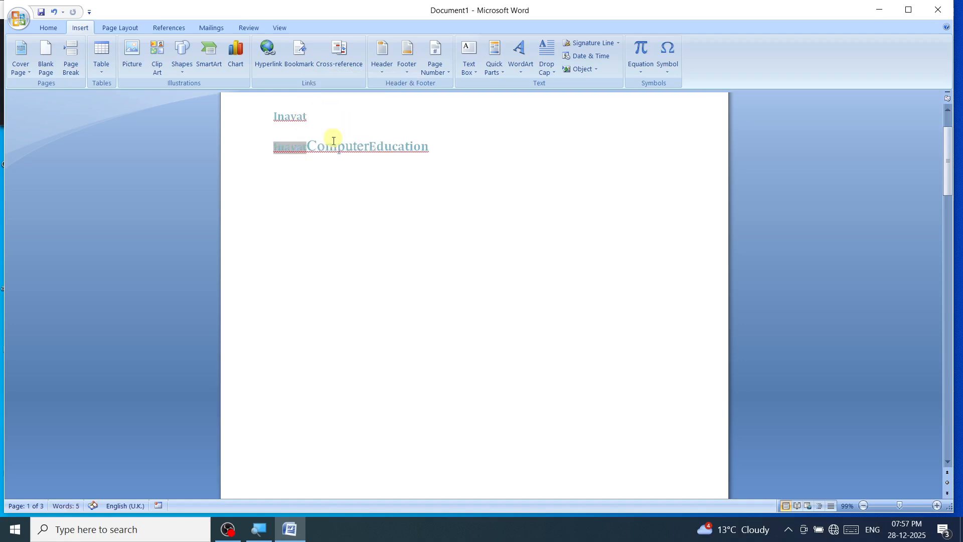
key(Return)
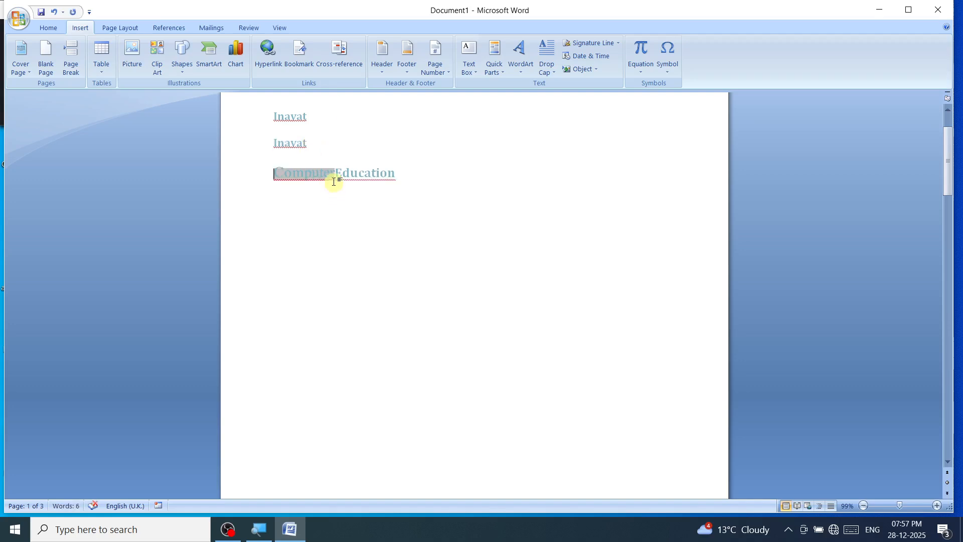
click(334, 175)
key(Return)
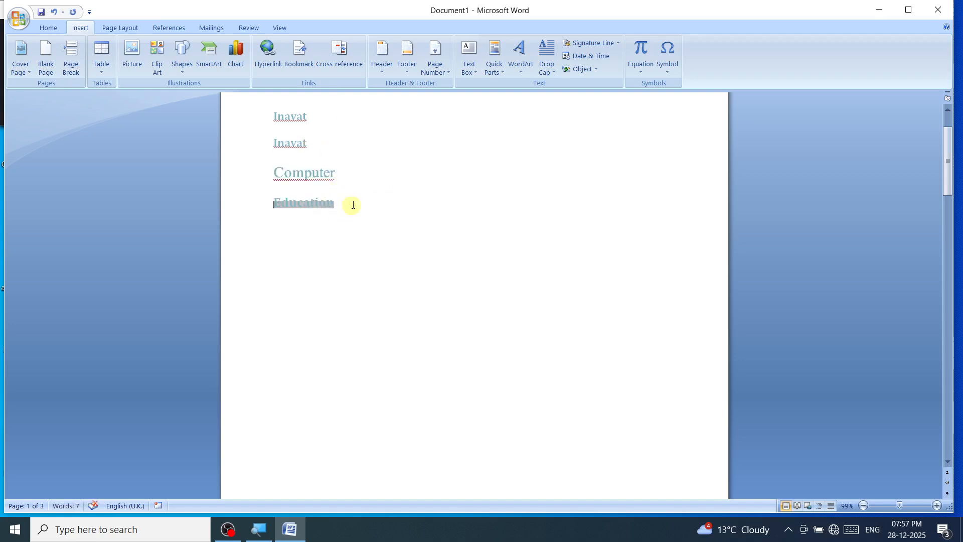
click(353, 204)
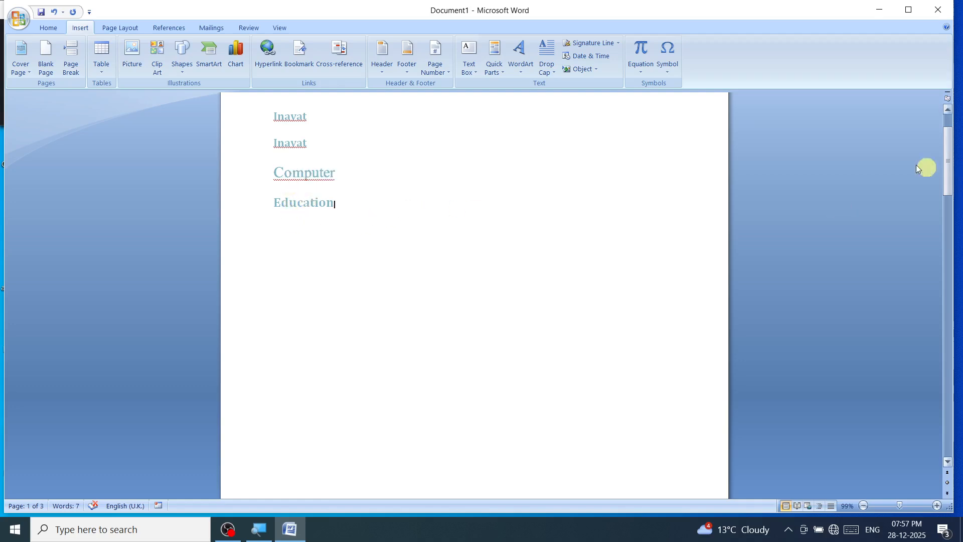
Step: Follow the Education cross-reference to its heading on the third page and return to the first page
drag(948, 144, 945, 124)
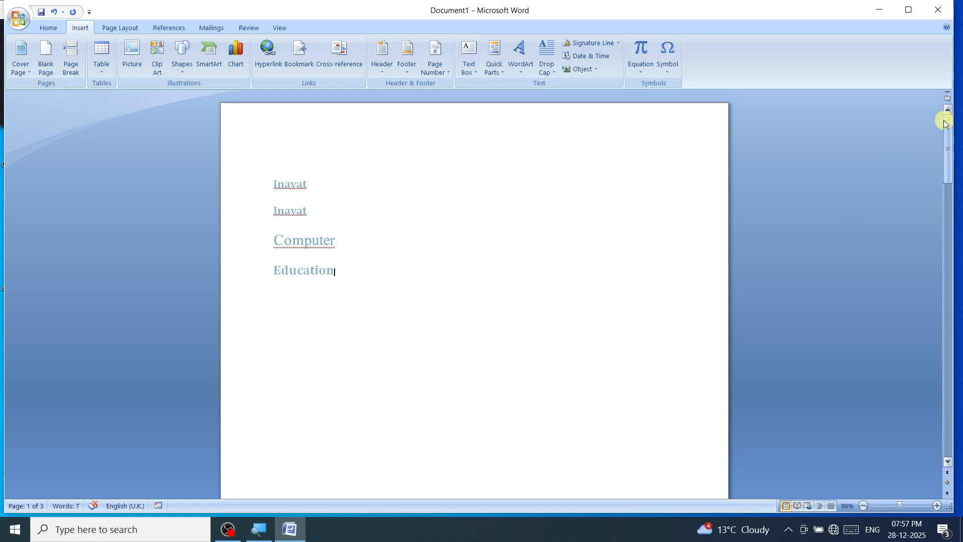
double_click(296, 272)
click(296, 272)
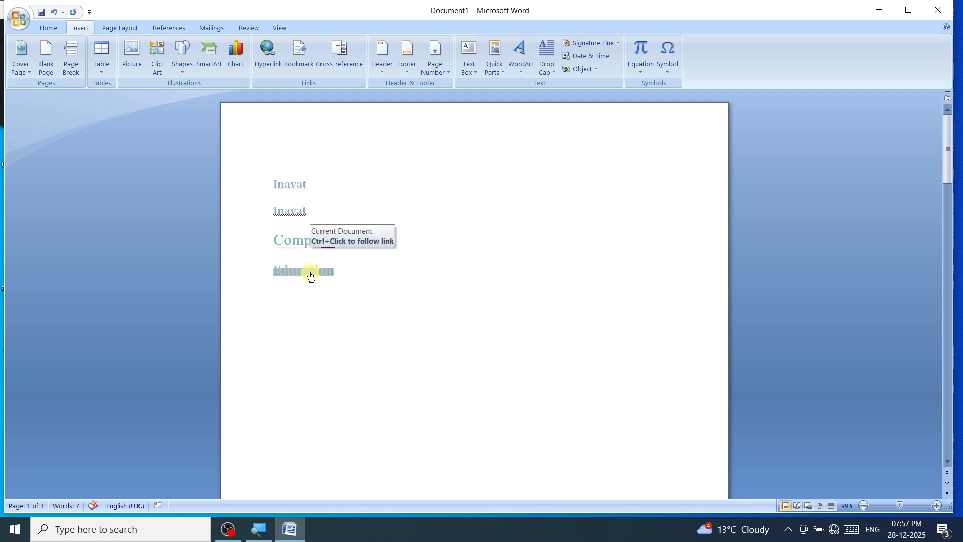
ctrl+click(311, 273)
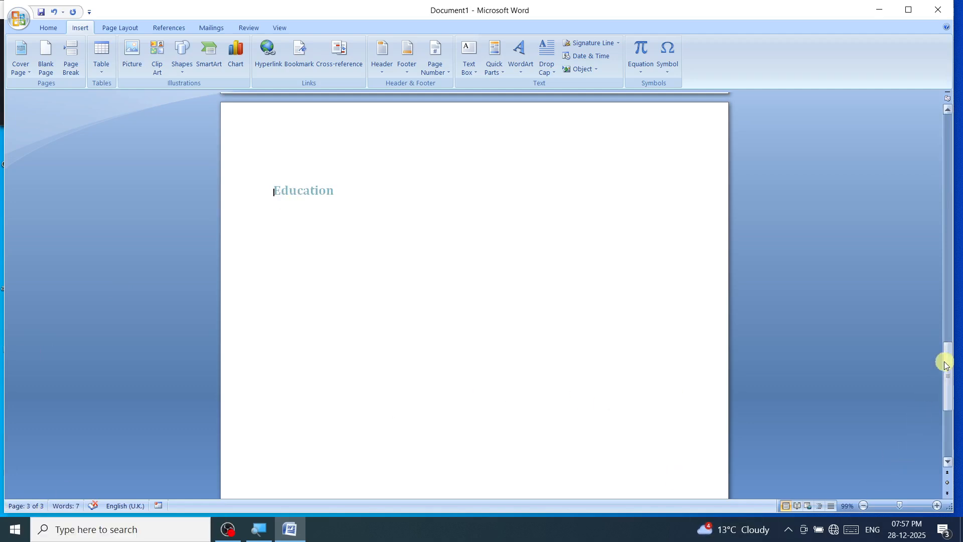
drag(941, 359, 941, 120)
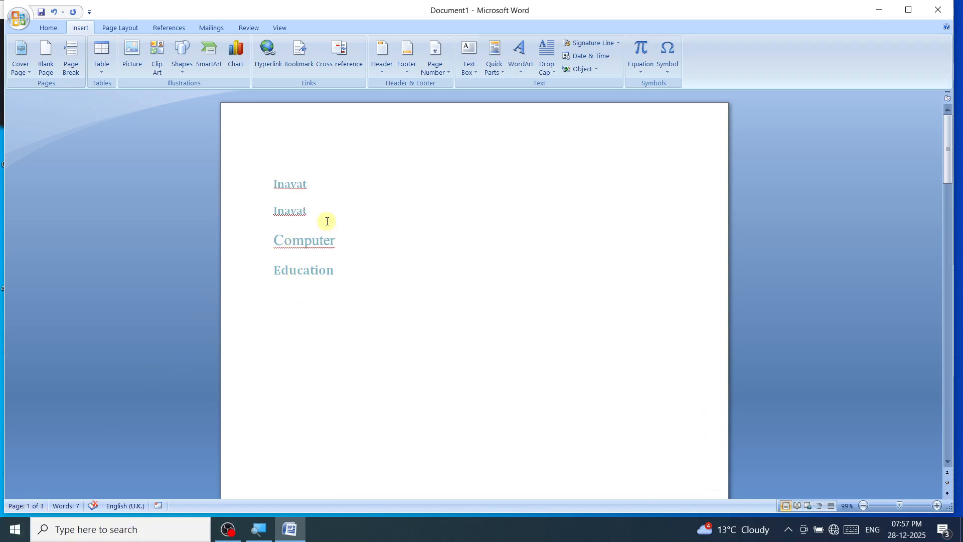
Step: Test the Computer cross-reference by following its link until the Computer heading's page is reached, returning to the first page each time
double_click(303, 243)
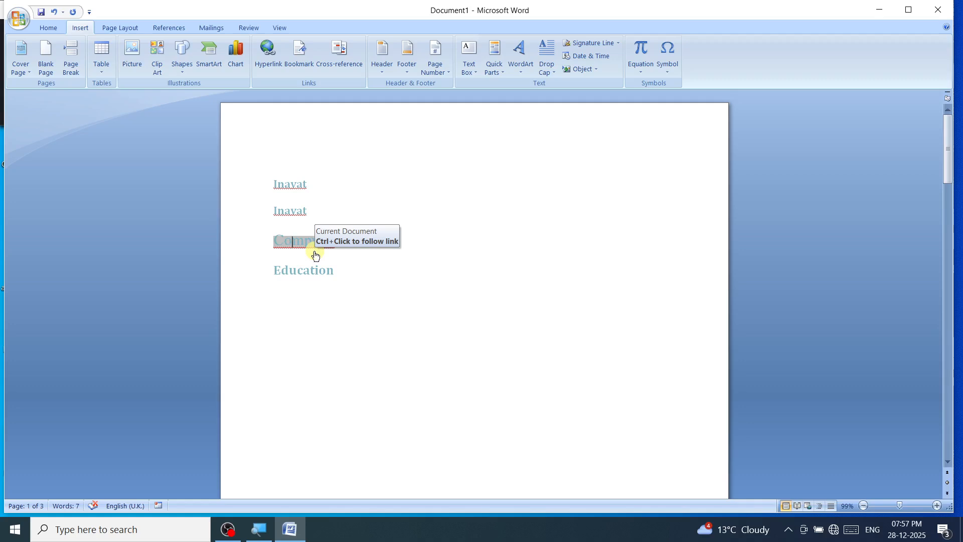
ctrl+click(315, 255)
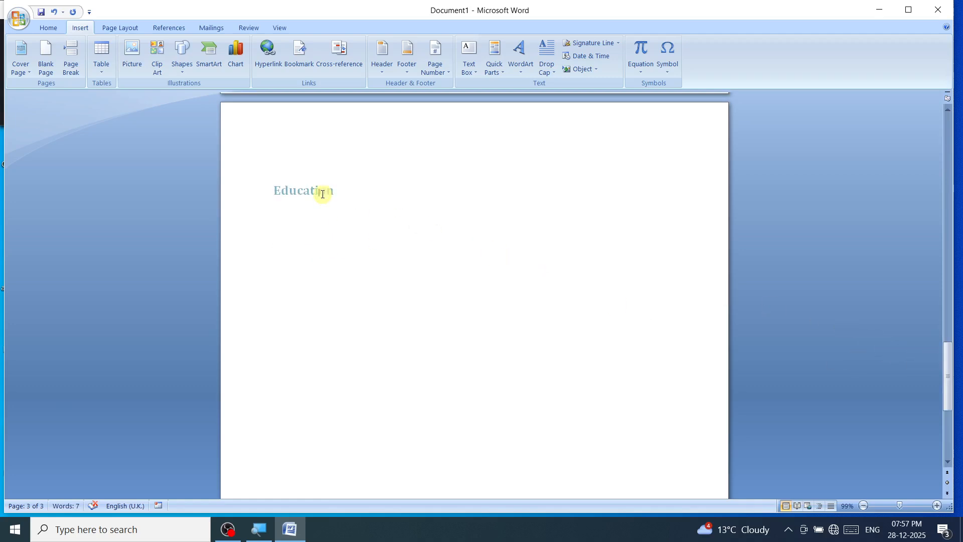
drag(950, 355, 947, 123)
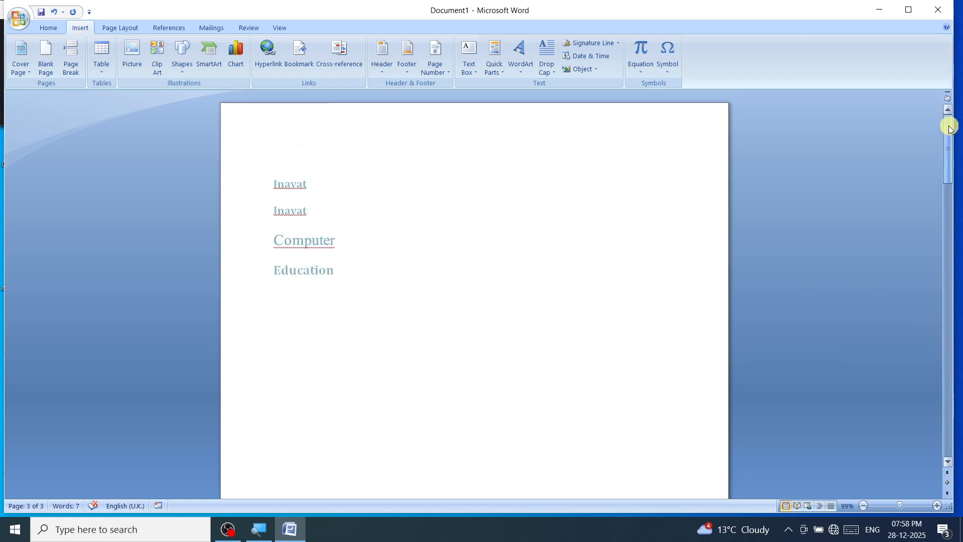
double_click(287, 241)
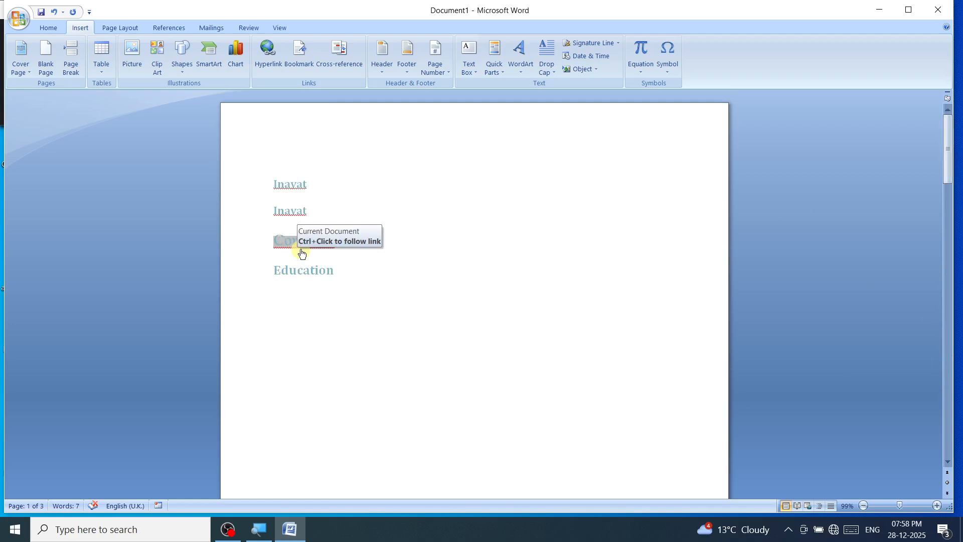
ctrl+click(301, 253)
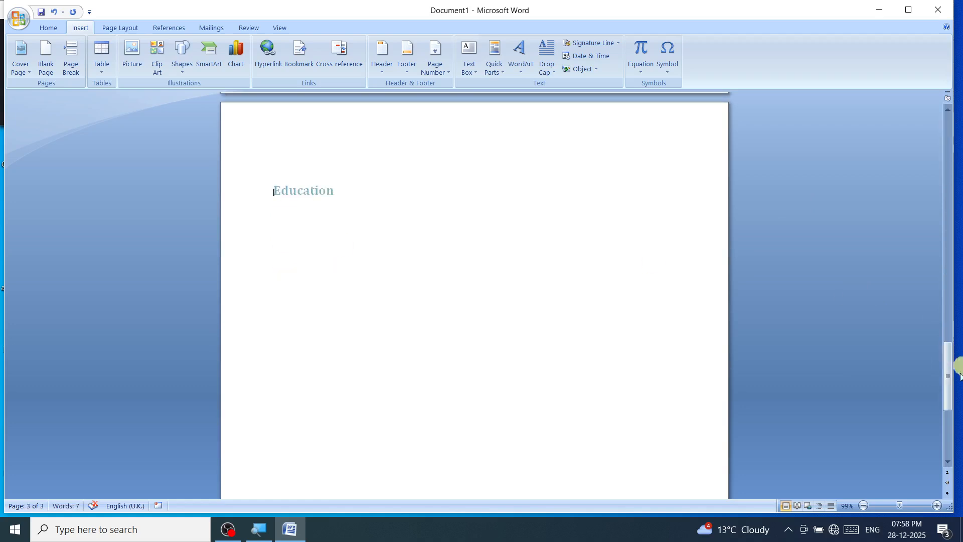
drag(948, 366, 923, 112)
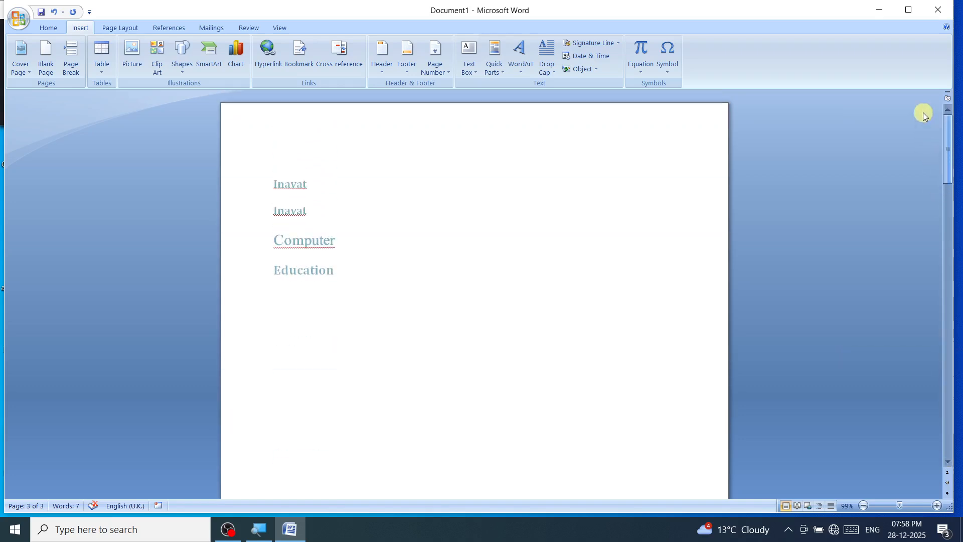
double_click(304, 238)
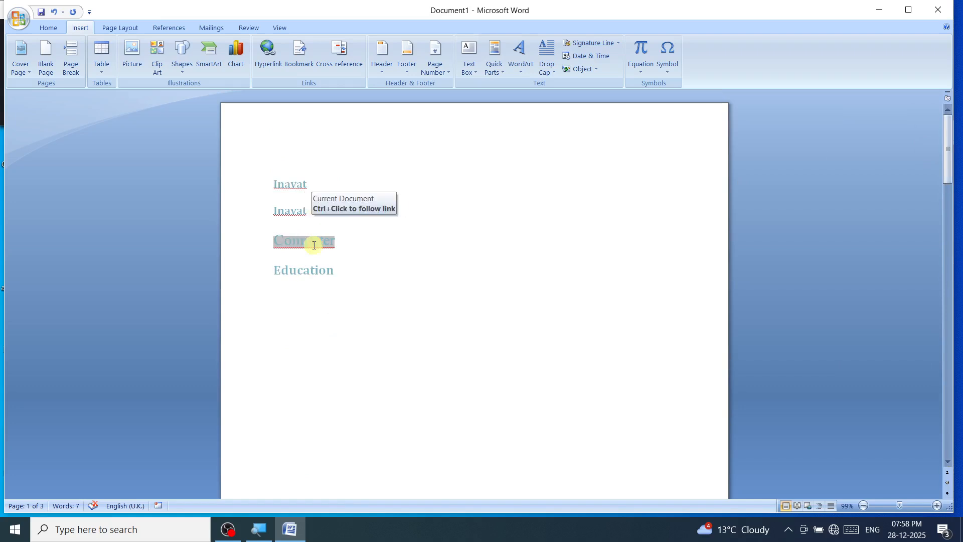
ctrl+click(314, 249)
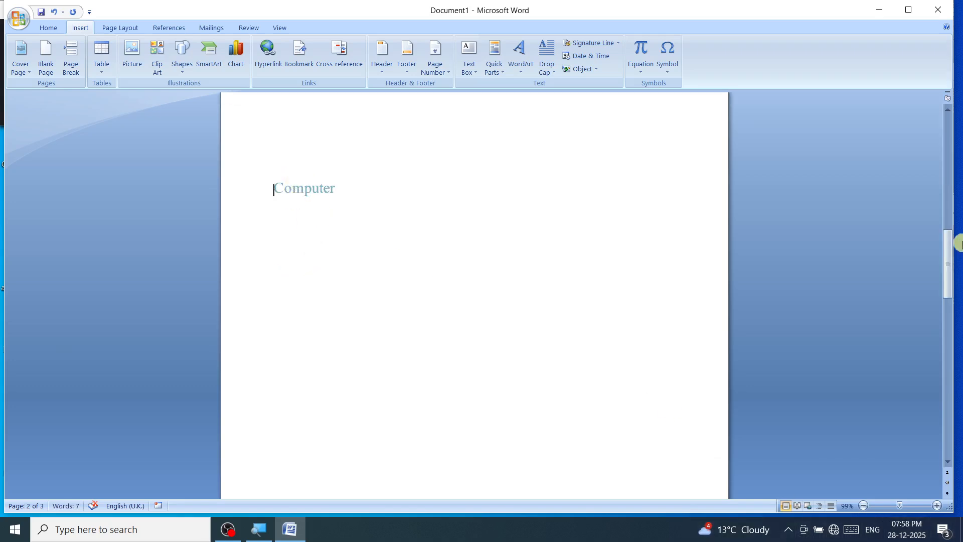
drag(944, 275, 954, 125)
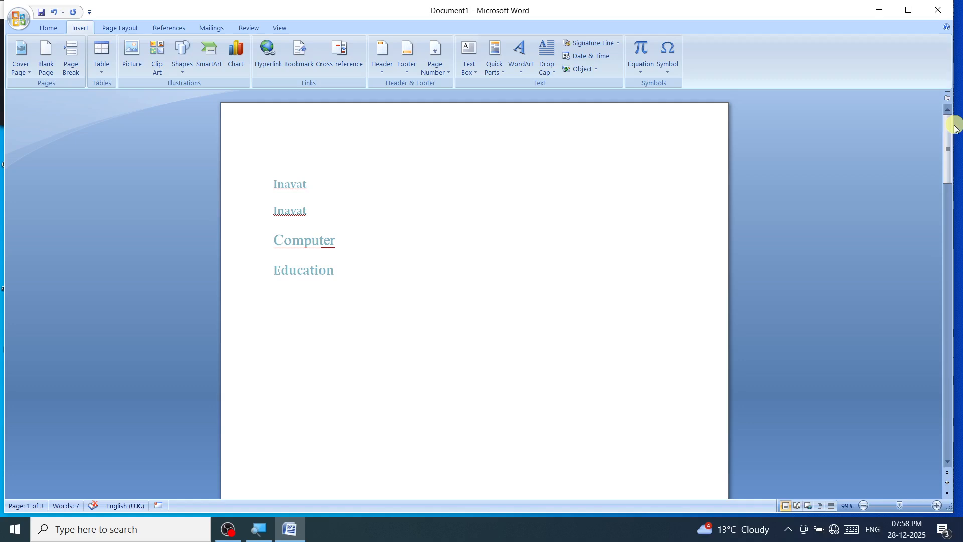
Step: Delete all document content and add the built-in Austere (Even Page) header
key(ctrl+a)
key(Delete)
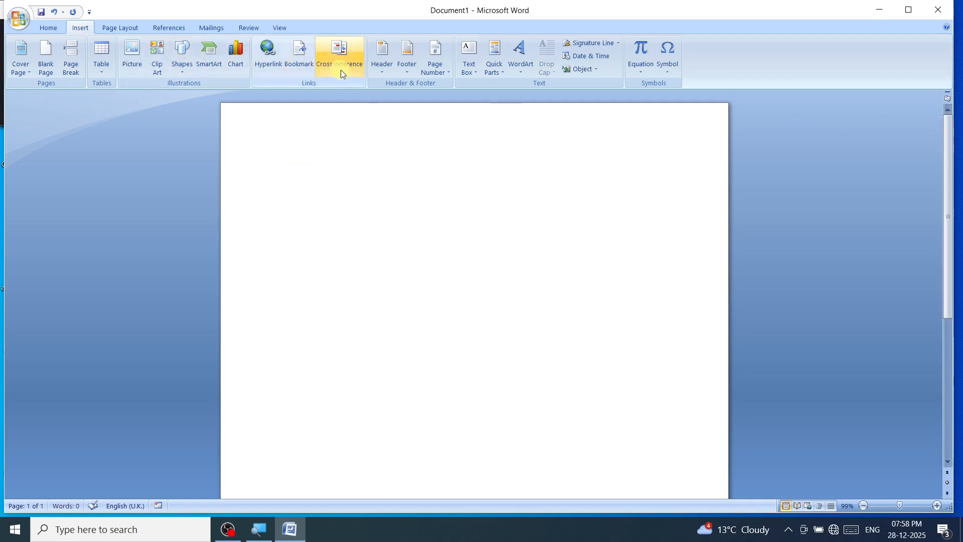
click(376, 76)
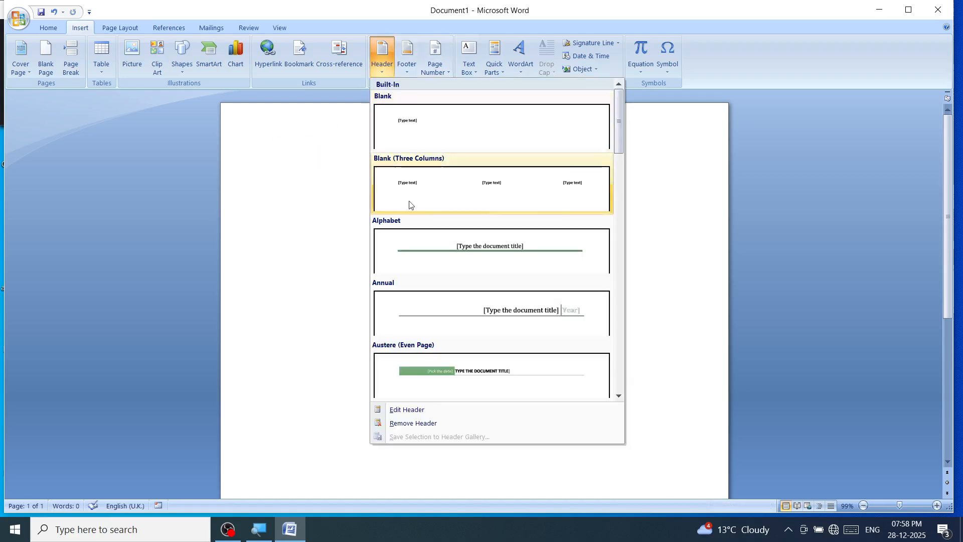
click(409, 382)
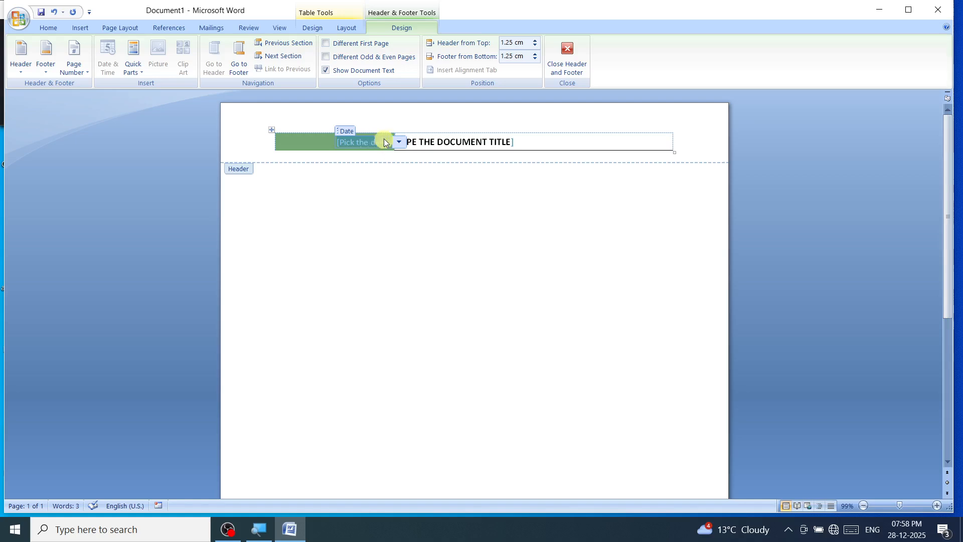
Step: Replace the header's date placeholder with the first name and finish editing the header
key(Delete)
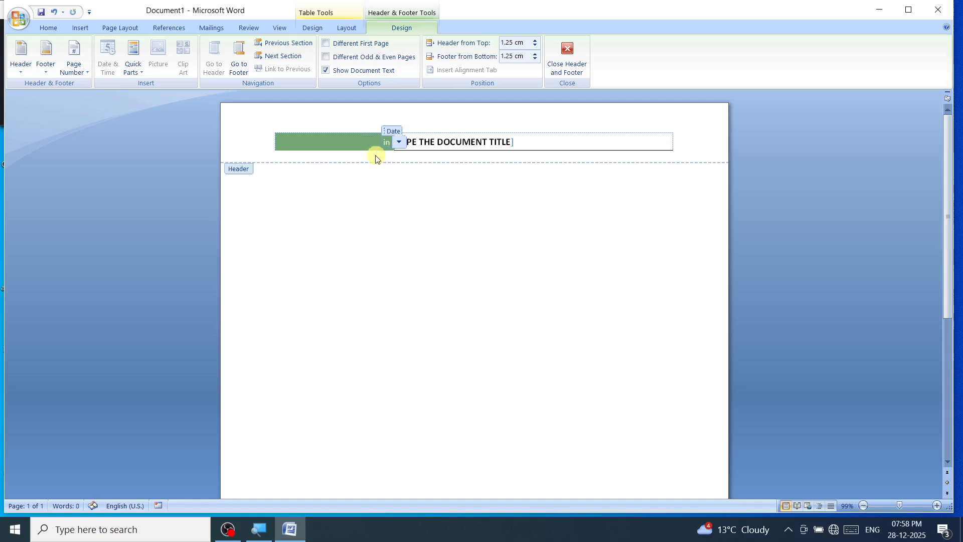
text(ayat)
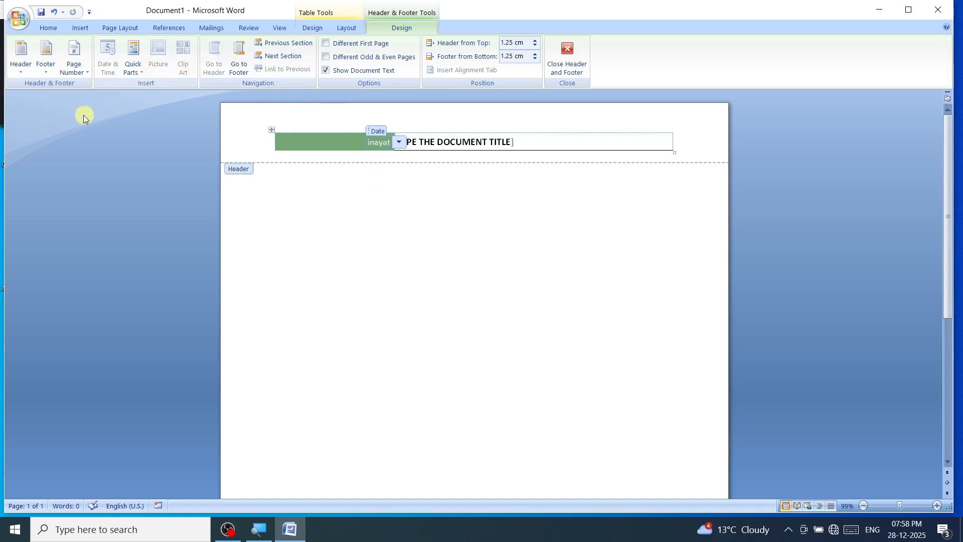
click(570, 49)
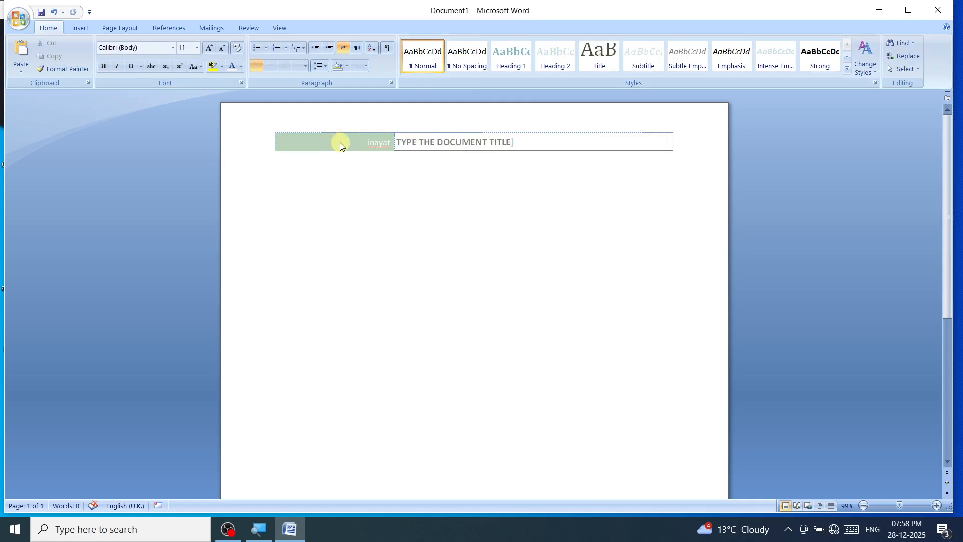
Step: Add the built-in Alphabet footer, inspect it at the page's end, and finish editing the footer
key(ctrl+a)
click(80, 28)
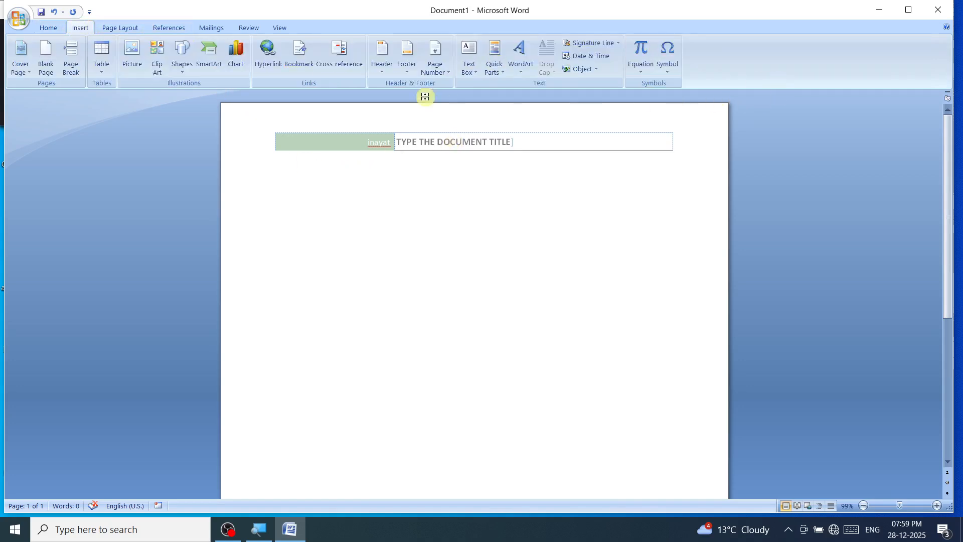
click(407, 72)
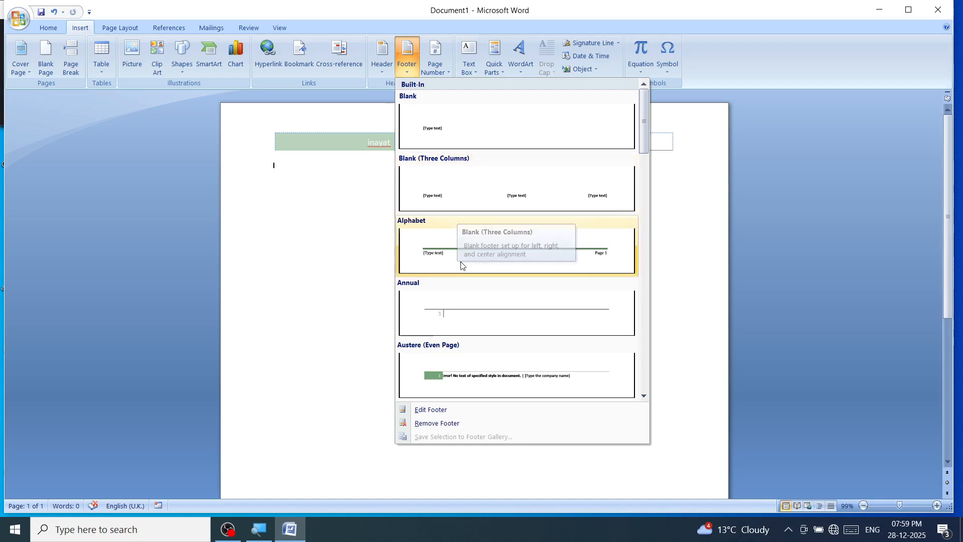
click(475, 243)
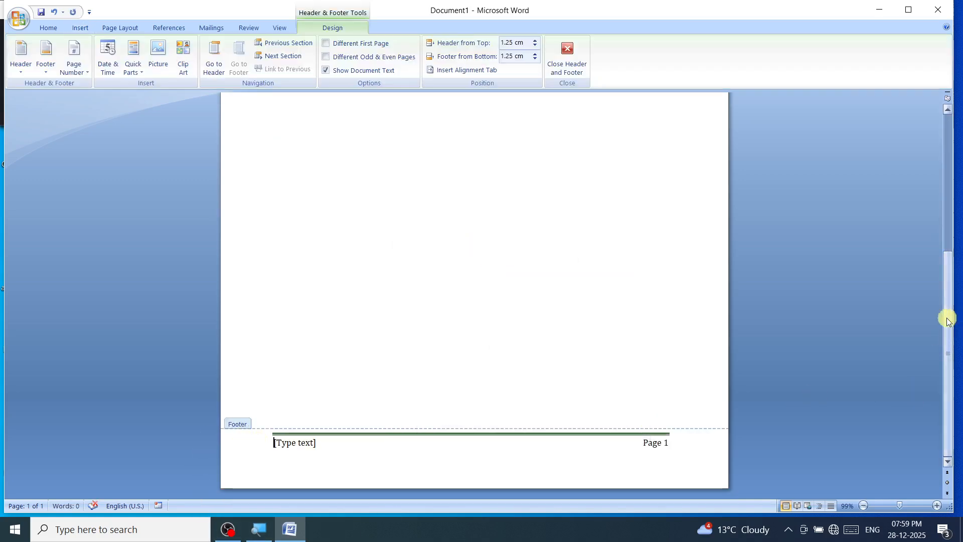
drag(946, 318, 949, 345)
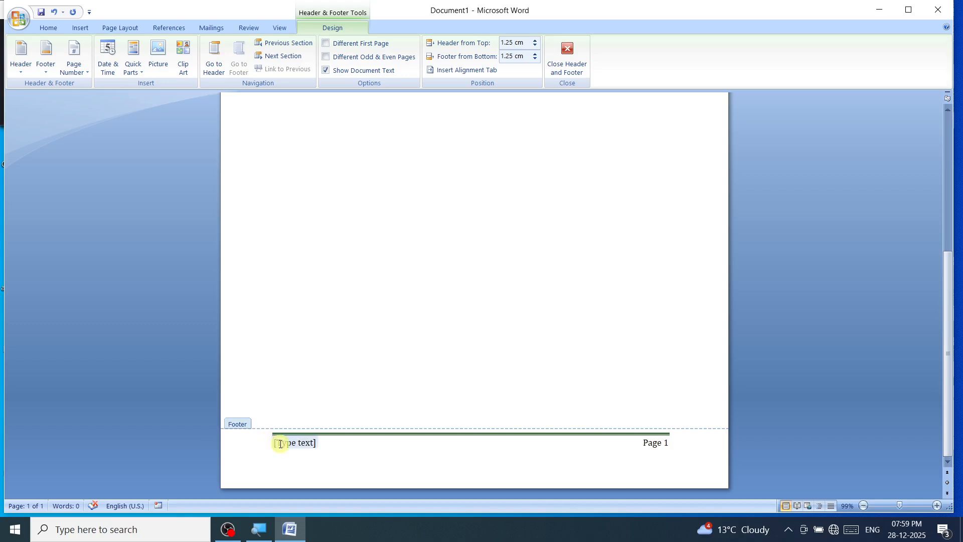
click(570, 44)
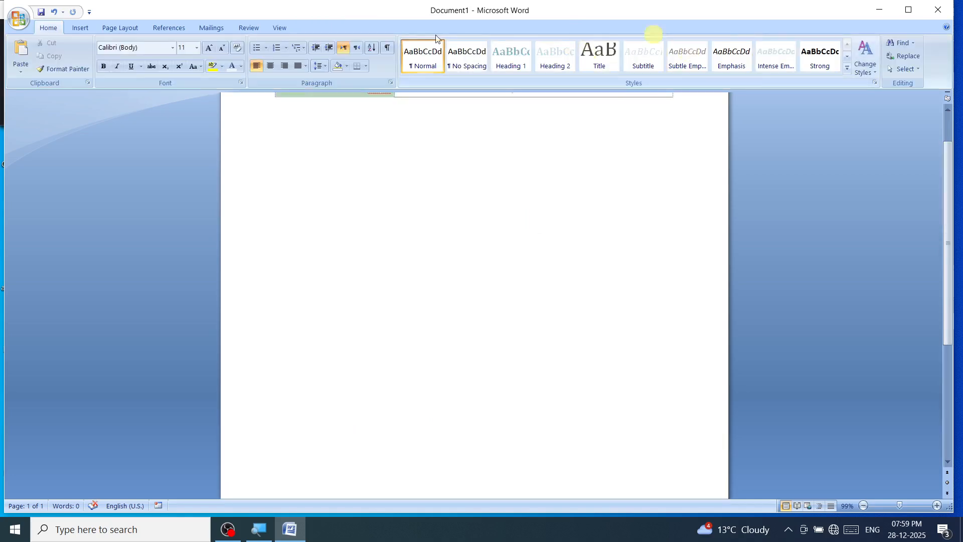
Step: Create a new blank document
click(17, 19)
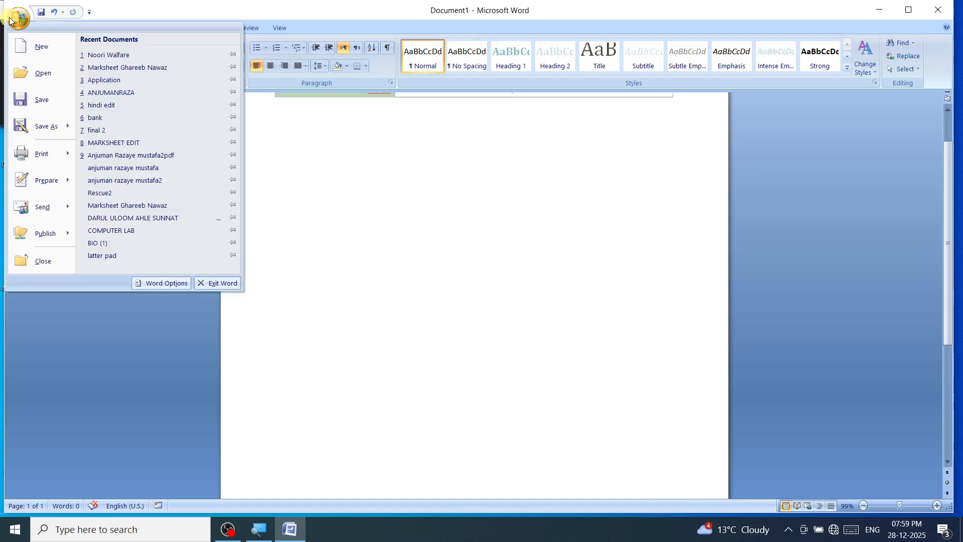
click(26, 46)
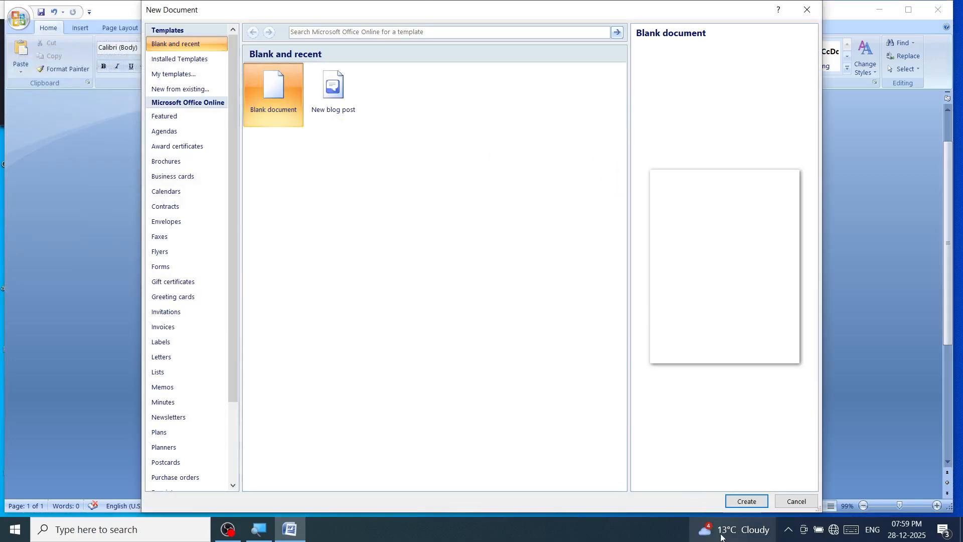
click(746, 501)
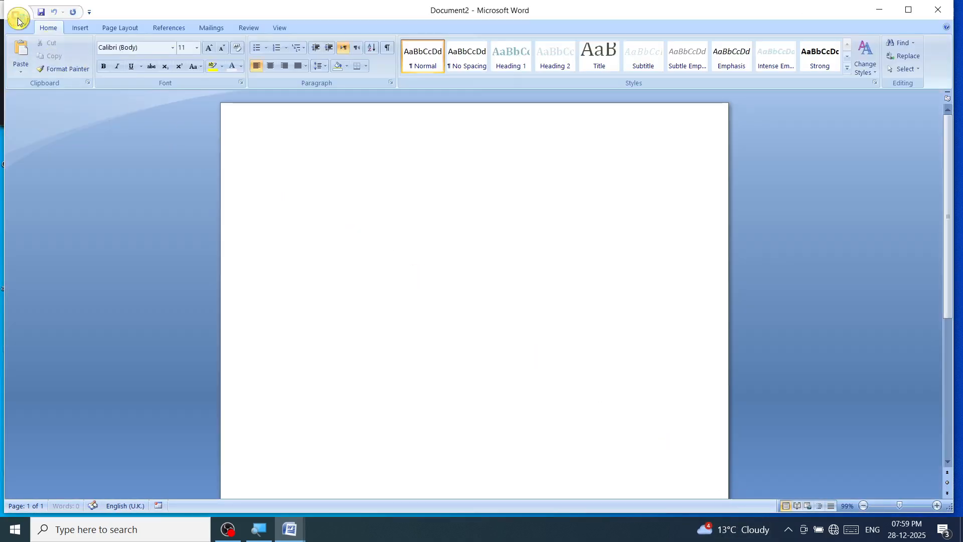
Step: Insert blank pages repeatedly until the new document has nine pages
click(78, 28)
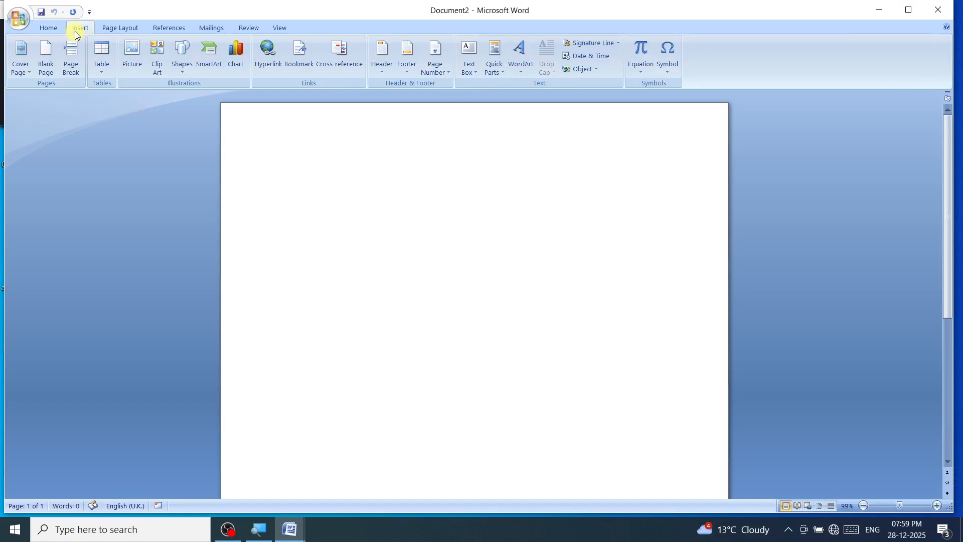
click(47, 74)
click(54, 76)
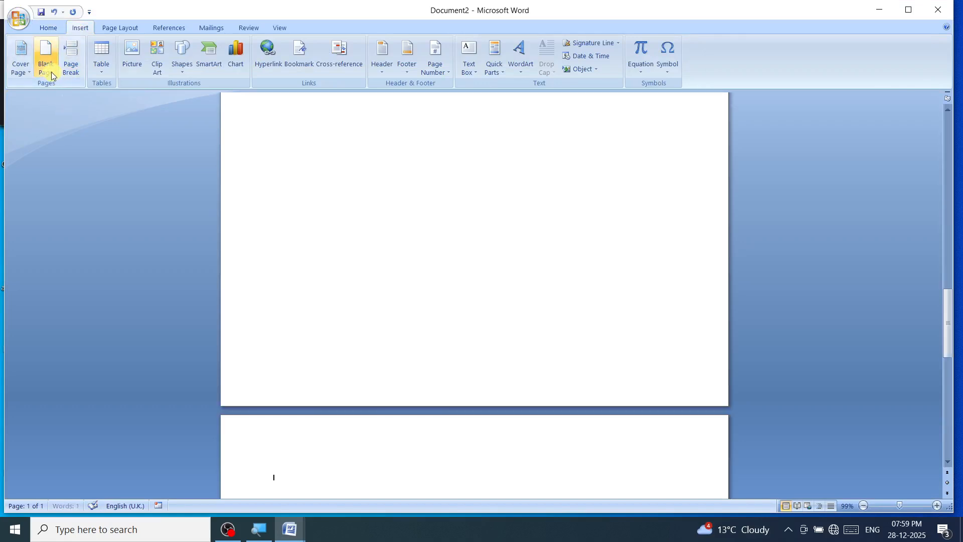
click(53, 76)
click(52, 76)
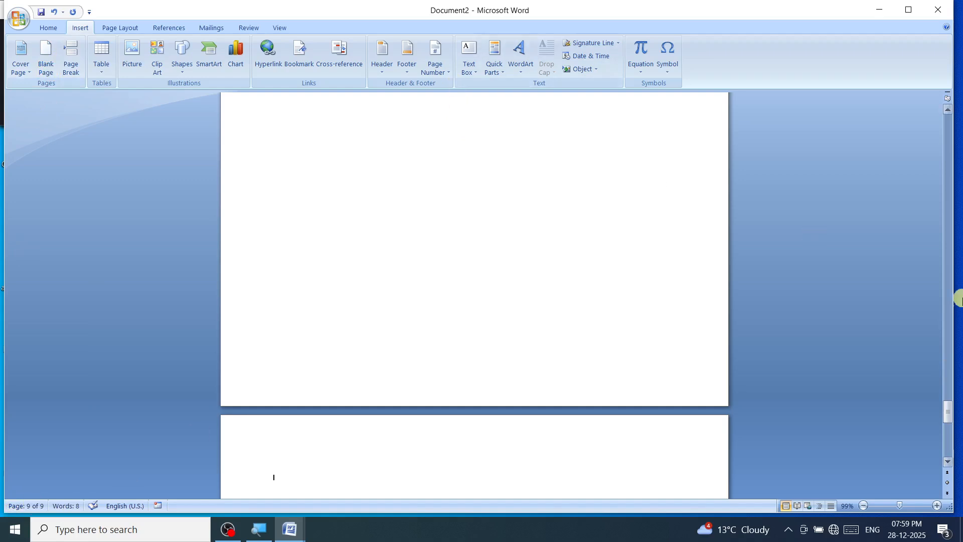
Step: Add page numbers at the top of the pages in the Plain Number 2 style and check them back to the first page
drag(947, 411, 946, 118)
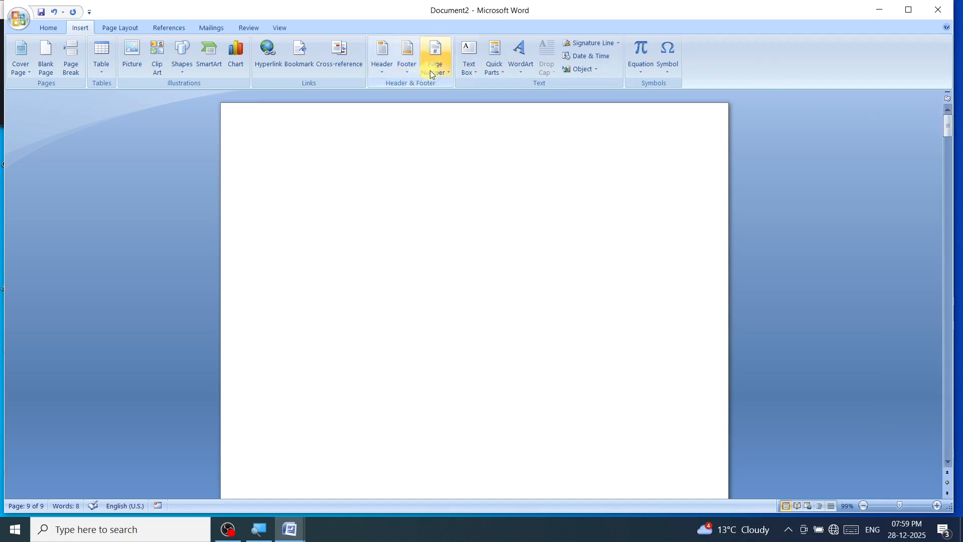
click(447, 70)
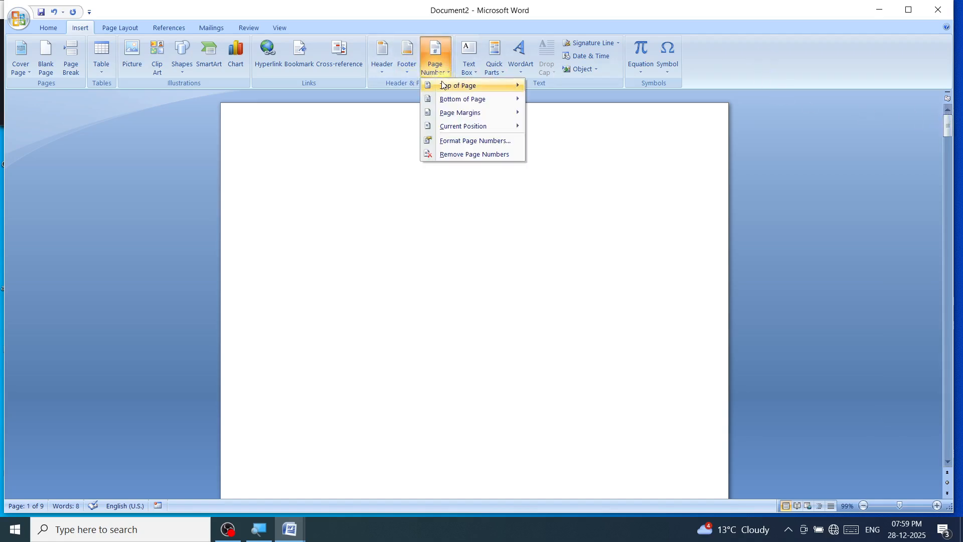
mouse_move(444, 85)
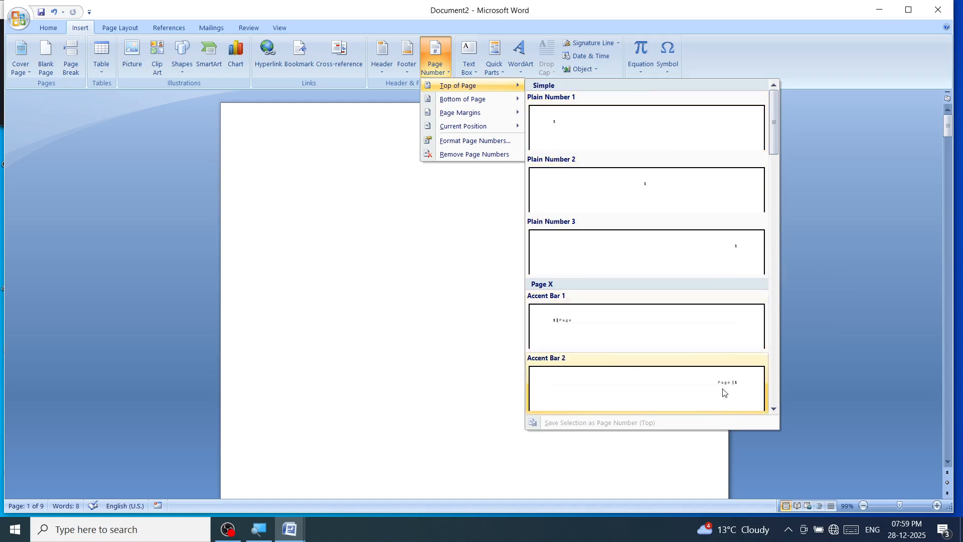
click(605, 190)
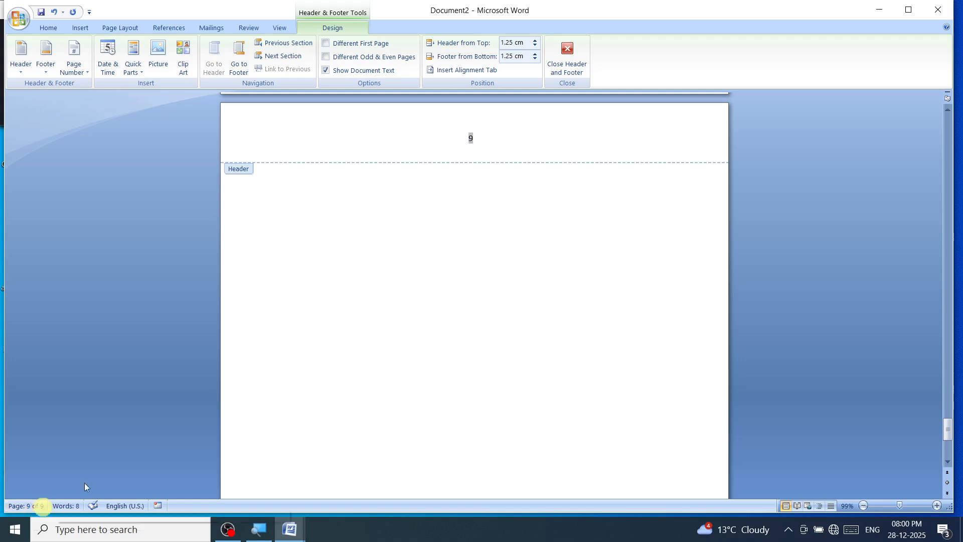
click(506, 134)
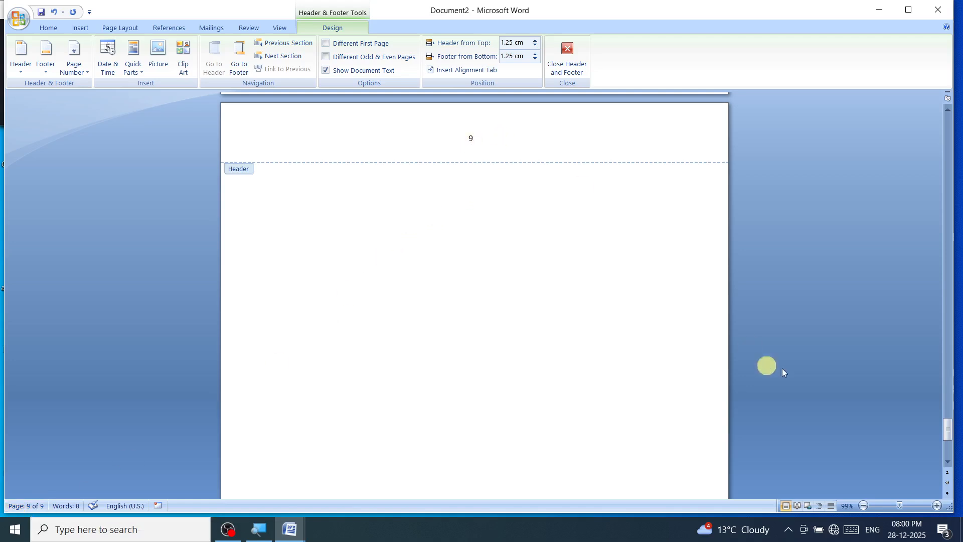
drag(946, 428, 718, 117)
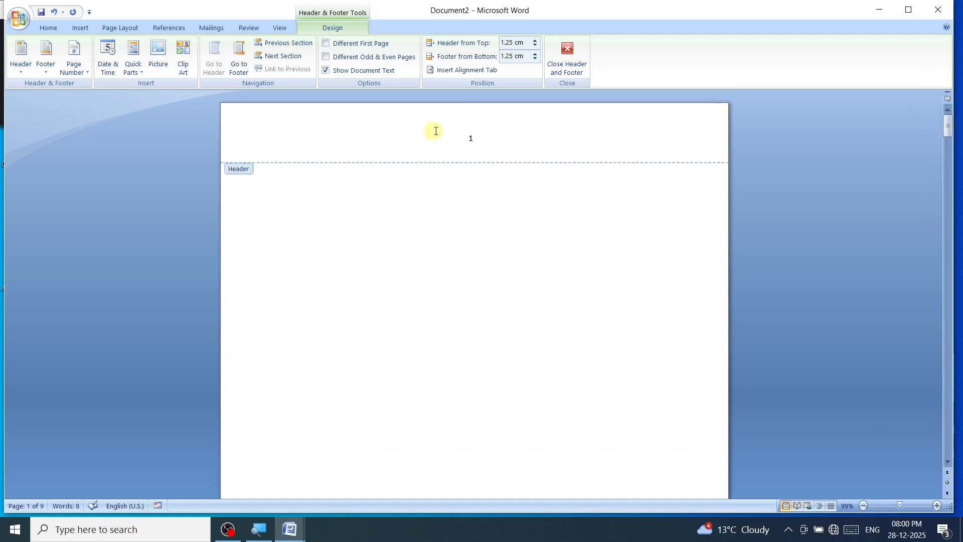
Step: Bring up the page number options while the first page's header is open for editing
click(79, 28)
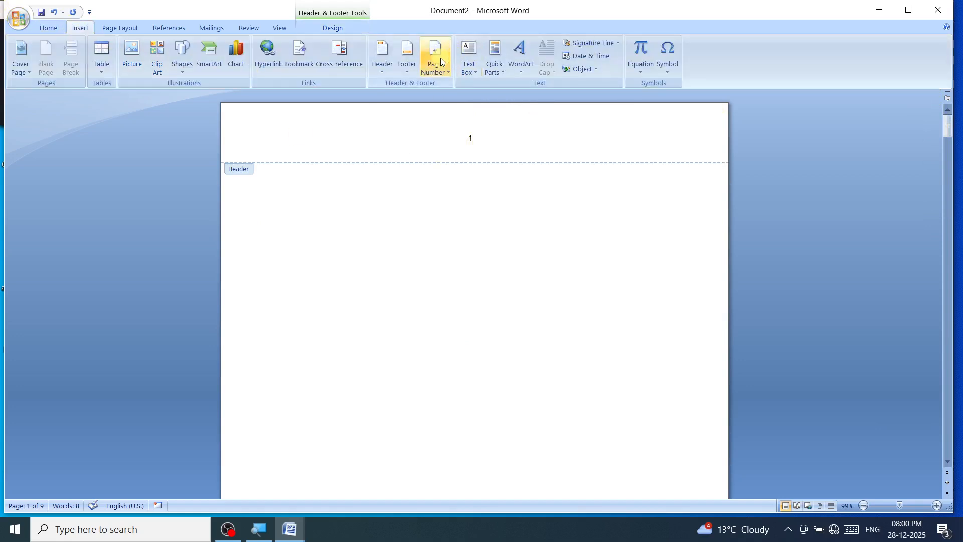